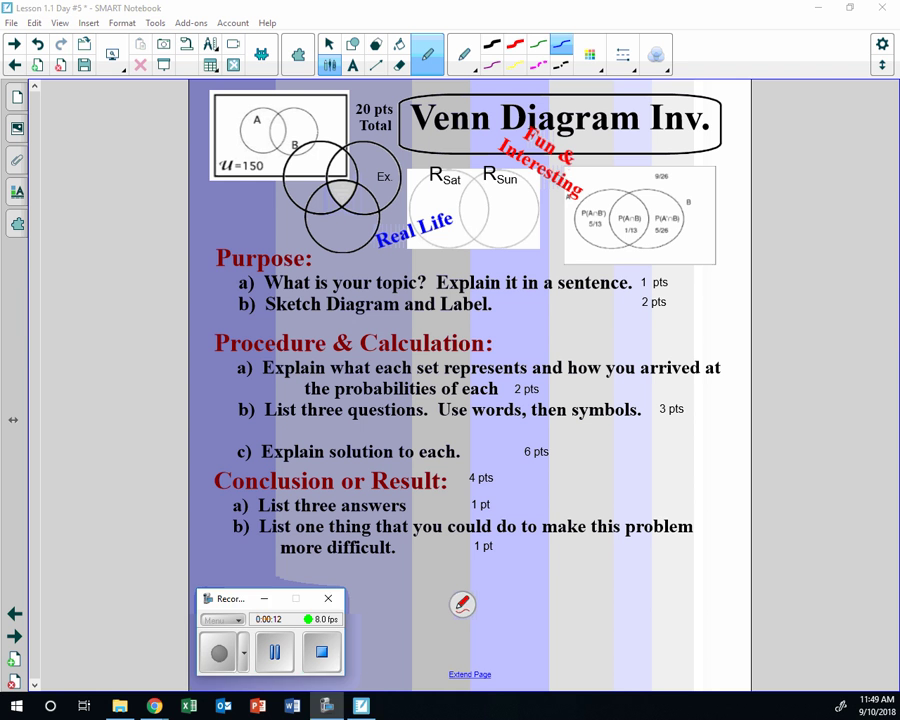
Box the Purpose heading in blue ink and outline Procedure, Calculation and Conclusion with yellow highlighter.
{"action": "mouse_move", "coordinate": [209, 246]}
{"action": "left_mouse_down"}
{"action": "mouse_move", "coordinate": [212, 268]}
{"action": "mouse_move", "coordinate": [270, 268]}
{"action": "mouse_move", "coordinate": [230, 248]}
{"action": "mouse_move", "coordinate": [214, 279]}
{"action": "mouse_move", "coordinate": [205, 232]}
{"action": "mouse_move", "coordinate": [228, 227]}
{"action": "left_mouse_up"}
{"action": "left_click", "coordinate": [515, 64]}
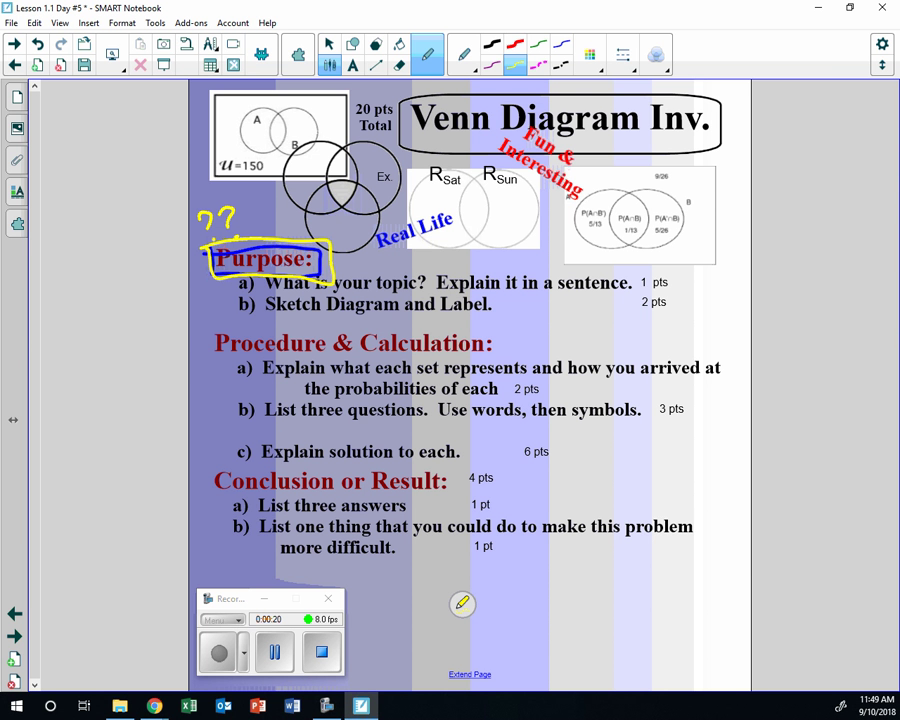
{"action": "mouse_move", "coordinate": [200, 330]}
{"action": "left_mouse_down"}
{"action": "mouse_move", "coordinate": [206, 346]}
{"action": "mouse_move", "coordinate": [265, 355]}
{"action": "mouse_move", "coordinate": [330, 336]}
{"action": "mouse_move", "coordinate": [200, 331]}
{"action": "left_mouse_up"}
{"action": "mouse_move", "coordinate": [357, 333]}
{"action": "left_mouse_down"}
{"action": "mouse_move", "coordinate": [380, 357]}
{"action": "mouse_move", "coordinate": [500, 340]}
{"action": "mouse_move", "coordinate": [357, 332]}
{"action": "left_mouse_up"}
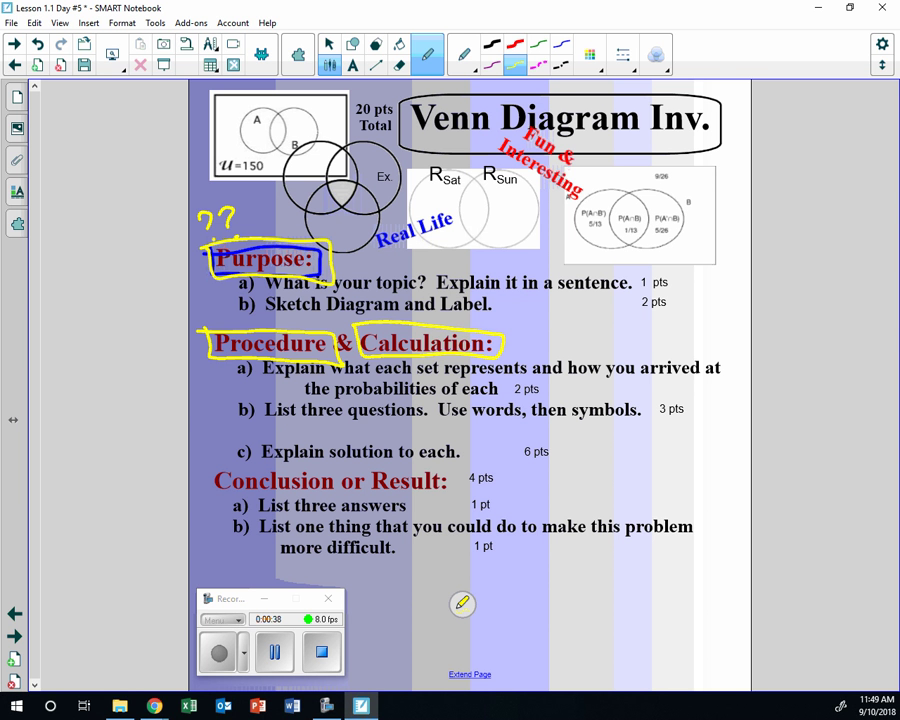
{"action": "mouse_move", "coordinate": [214, 446]}
{"action": "left_mouse_down"}
{"action": "mouse_move", "coordinate": [211, 486]}
{"action": "mouse_move", "coordinate": [250, 447]}
{"action": "mouse_move", "coordinate": [214, 490]}
{"action": "left_mouse_up"}
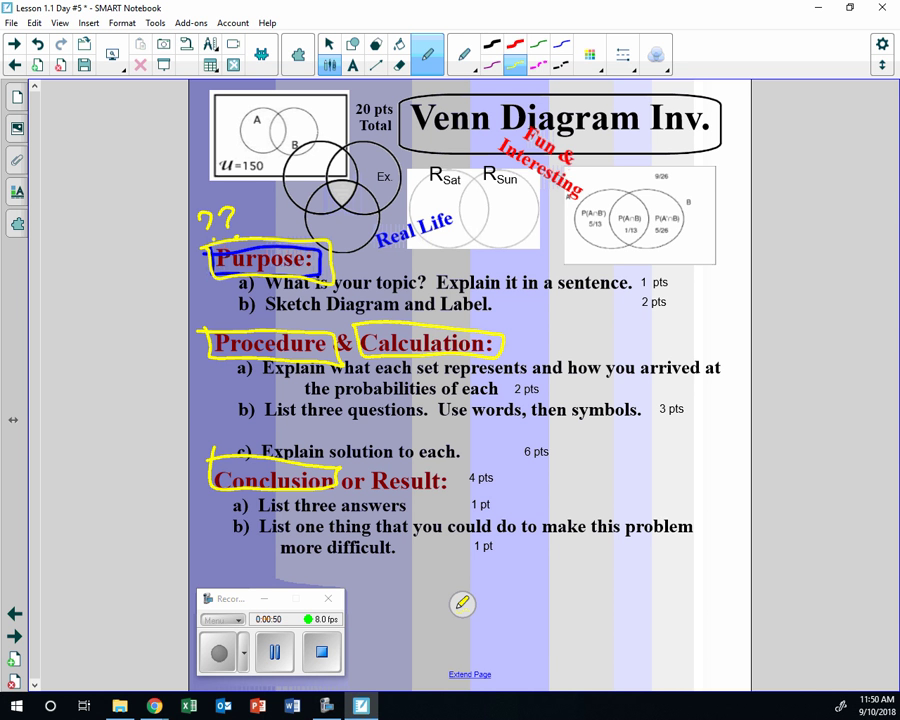
Erase the question marks and draw a yellow bracket from Purpose down to Conclusion.
{"action": "left_click", "coordinate": [399, 65]}
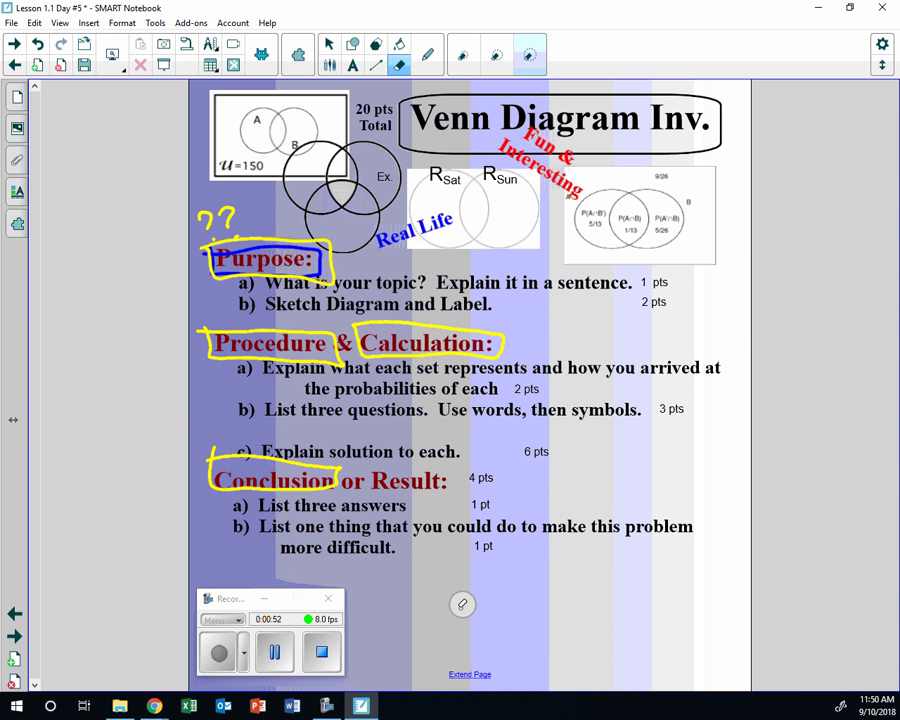
{"action": "left_click", "coordinate": [427, 55]}
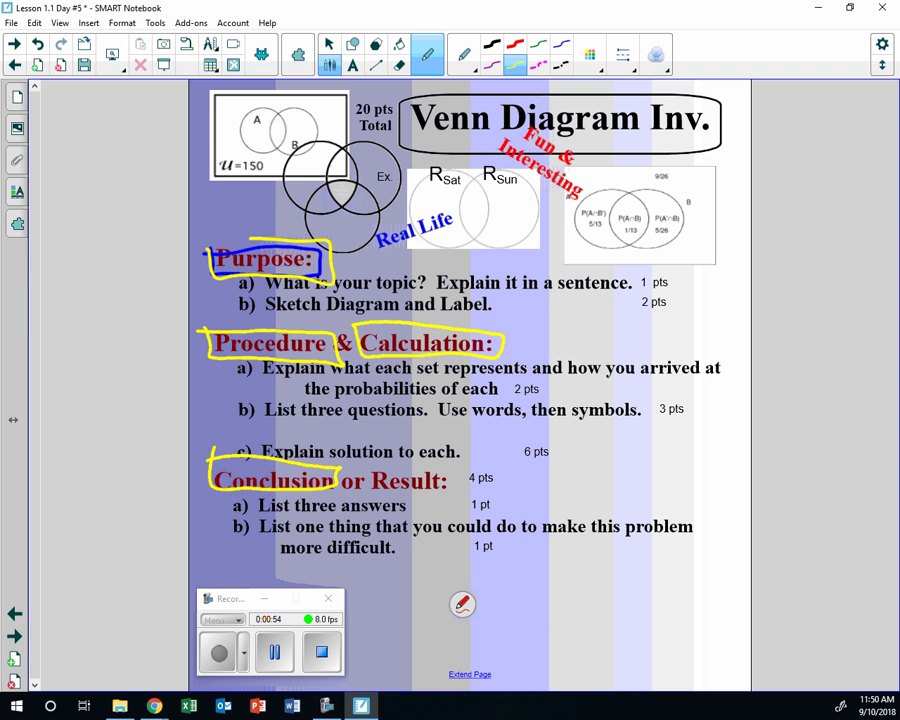
{"action": "mouse_move", "coordinate": [214, 258]}
{"action": "left_mouse_down"}
{"action": "mouse_move", "coordinate": [194, 468]}
{"action": "mouse_move", "coordinate": [206, 476]}
{"action": "left_mouse_up"}
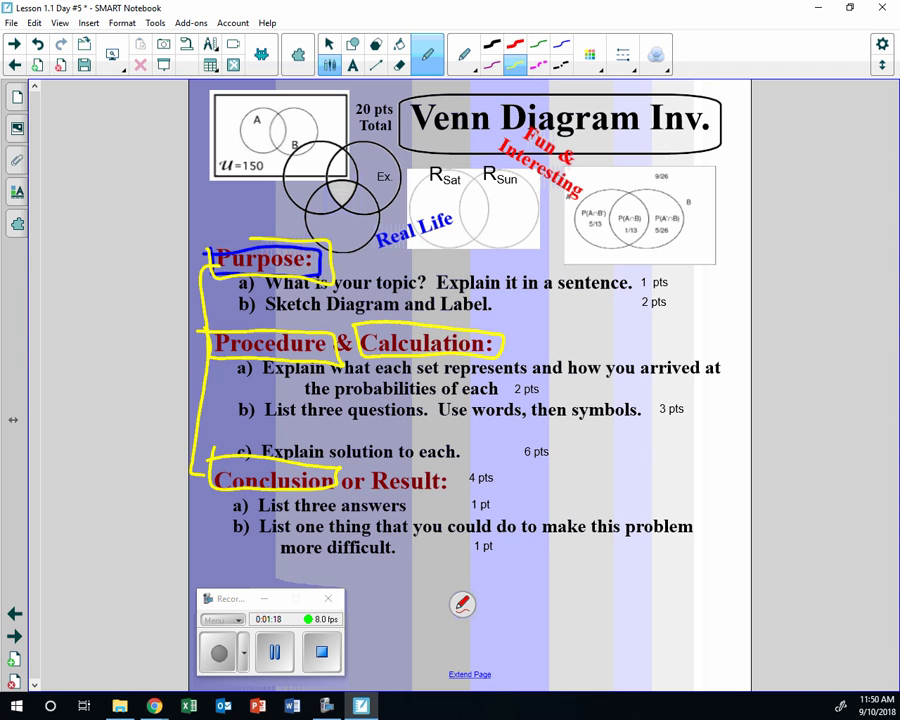
On the next blank page, handwrite the title 'Venn Diagram Inv.' in purple ink.
{"action": "key", "text": "Page_Down"}
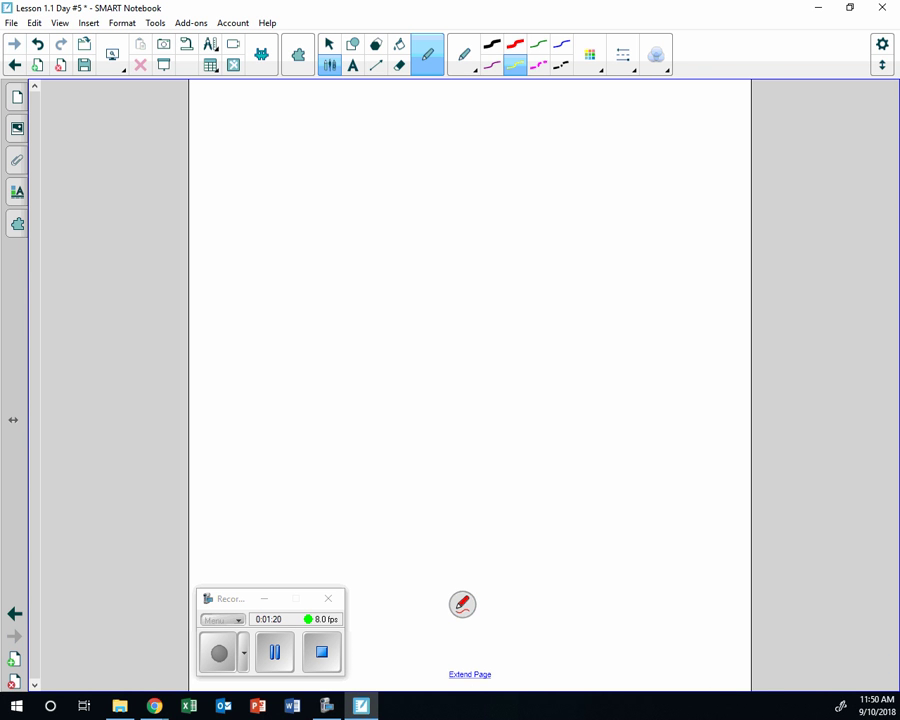
{"action": "left_click", "coordinate": [491, 64]}
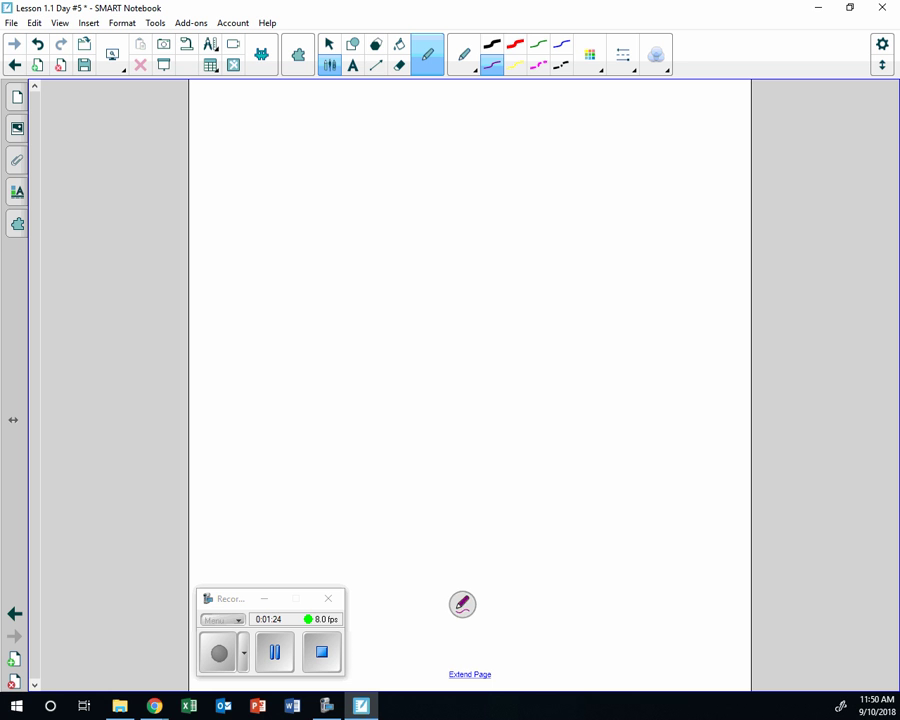
{"action": "mouse_move", "coordinate": [328, 95]}
{"action": "left_mouse_down"}
{"action": "mouse_move", "coordinate": [330, 128]}
{"action": "mouse_move", "coordinate": [321, 132]}
{"action": "mouse_move", "coordinate": [358, 118]}
{"action": "mouse_move", "coordinate": [372, 130]}
{"action": "mouse_move", "coordinate": [437, 128]}
{"action": "mouse_move", "coordinate": [448, 142]}
{"action": "mouse_move", "coordinate": [468, 115]}
{"action": "mouse_move", "coordinate": [488, 124]}
{"action": "mouse_move", "coordinate": [516, 90]}
{"action": "left_mouse_up"}
{"action": "left_click", "coordinate": [518, 120]}
{"action": "mouse_move", "coordinate": [509, 91]}
{"action": "left_mouse_down"}
{"action": "mouse_move", "coordinate": [509, 122]}
{"action": "mouse_move", "coordinate": [553, 106]}
{"action": "left_mouse_up"}
{"action": "left_click", "coordinate": [556, 119]}
Write a blue 'Name' line with dotted blank beside the title.
{"action": "left_click", "coordinate": [561, 44]}
{"action": "mouse_move", "coordinate": [605, 121]}
{"action": "left_mouse_down"}
{"action": "mouse_move", "coordinate": [617, 97]}
{"action": "mouse_move", "coordinate": [638, 118]}
{"action": "mouse_move", "coordinate": [656, 113]}
{"action": "left_mouse_up"}
{"action": "left_click", "coordinate": [627, 101]}
{"action": "left_click", "coordinate": [660, 114]}
{"action": "left_click", "coordinate": [685, 114]}
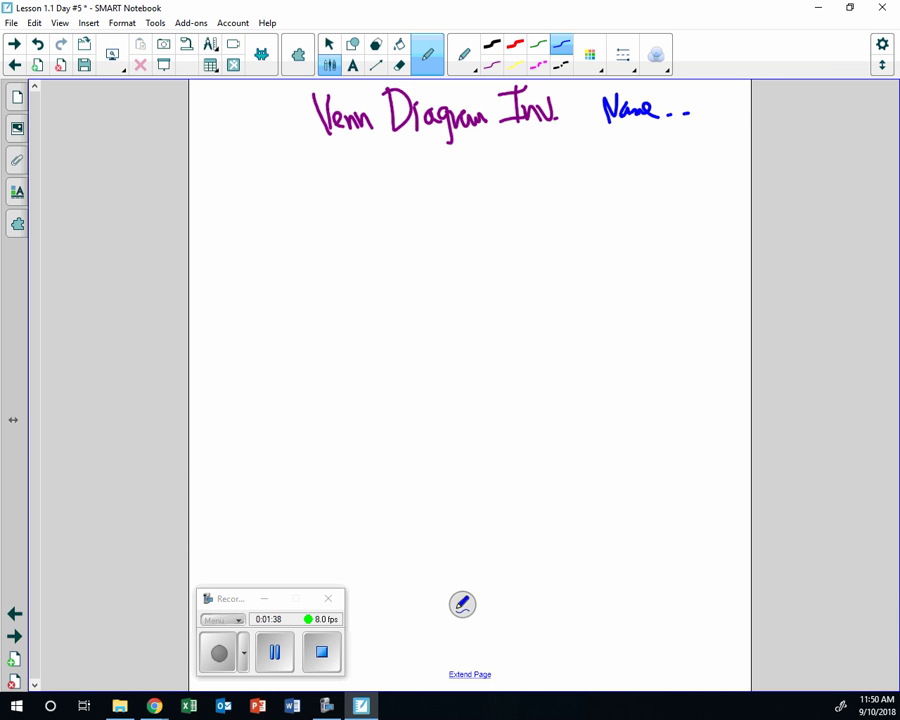
{"action": "left_click", "coordinate": [714, 114]}
{"action": "left_click", "coordinate": [735, 114]}
Add a blue 'Hr' line with dotted blank under Name.
{"action": "left_click_drag", "start_coordinate": [607, 133], "coordinate": [607, 162]}
{"action": "mouse_move", "coordinate": [618, 135]}
{"action": "left_mouse_down"}
{"action": "mouse_move", "coordinate": [618, 162]}
{"action": "mouse_move", "coordinate": [618, 147]}
{"action": "left_mouse_up"}
{"action": "mouse_move", "coordinate": [623, 150]}
{"action": "left_mouse_down"}
{"action": "mouse_move", "coordinate": [624, 162]}
{"action": "mouse_move", "coordinate": [632, 148]}
{"action": "left_mouse_up"}
{"action": "left_click", "coordinate": [651, 153]}
{"action": "left_click", "coordinate": [672, 153]}
{"action": "left_click", "coordinate": [686, 153]}
{"action": "left_click", "coordinate": [709, 155]}
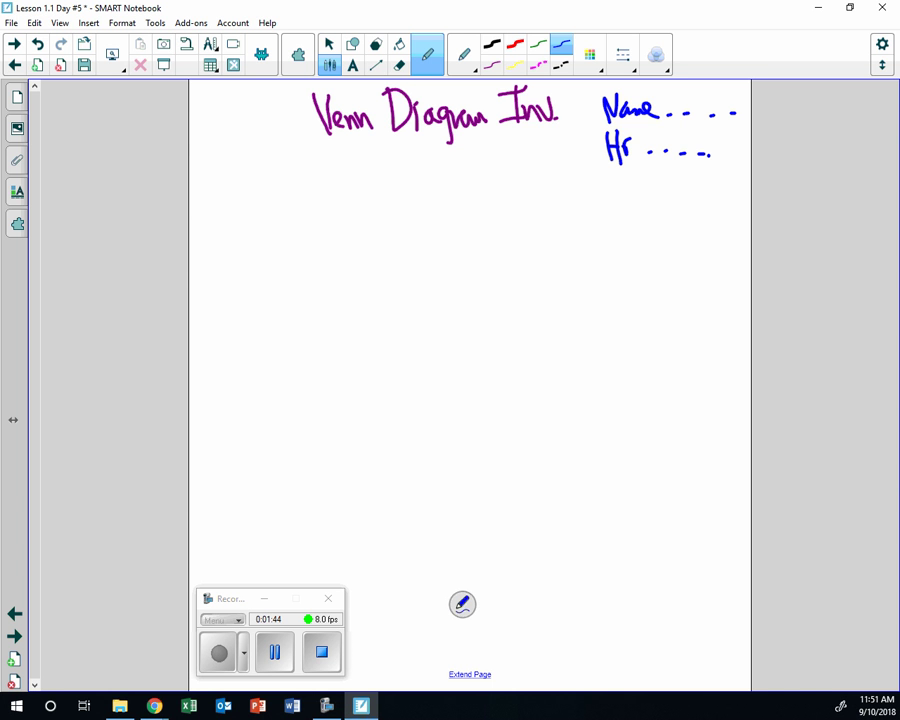
In red ink, write the 'Purpose:' heading followed by 'Design a situation where'.
{"action": "left_click", "coordinate": [514, 44]}
{"action": "mouse_move", "coordinate": [198, 184]}
{"action": "left_mouse_down"}
{"action": "mouse_move", "coordinate": [200, 172]}
{"action": "mouse_move", "coordinate": [228, 172]}
{"action": "mouse_move", "coordinate": [242, 200]}
{"action": "mouse_move", "coordinate": [256, 180]}
{"action": "mouse_move", "coordinate": [289, 192]}
{"action": "left_mouse_up"}
{"action": "left_click", "coordinate": [295, 178]}
{"action": "left_click", "coordinate": [295, 189]}
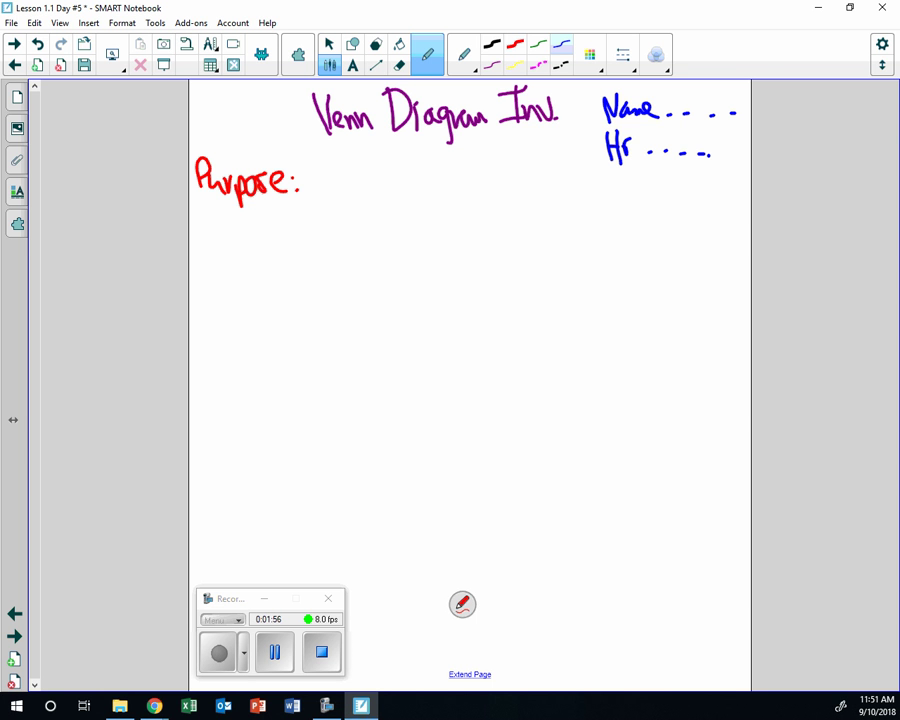
{"action": "left_click_drag", "start_coordinate": [328, 166], "coordinate": [329, 200]}
{"action": "mouse_move", "coordinate": [328, 166]}
{"action": "left_mouse_down"}
{"action": "mouse_move", "coordinate": [330, 200]}
{"action": "mouse_move", "coordinate": [382, 198]}
{"action": "mouse_move", "coordinate": [389, 208]}
{"action": "mouse_move", "coordinate": [412, 198]}
{"action": "mouse_move", "coordinate": [496, 198]}
{"action": "left_mouse_up"}
{"action": "left_click_drag", "start_coordinate": [488, 180], "coordinate": [528, 198]}
{"action": "mouse_move", "coordinate": [533, 176]}
{"action": "left_mouse_down"}
{"action": "mouse_move", "coordinate": [535, 198]}
{"action": "mouse_move", "coordinate": [540, 183]}
{"action": "mouse_move", "coordinate": [545, 198]}
{"action": "left_mouse_up"}
{"action": "mouse_move", "coordinate": [558, 185]}
{"action": "left_mouse_down"}
{"action": "mouse_move", "coordinate": [552, 196]}
{"action": "mouse_move", "coordinate": [566, 197]}
{"action": "left_mouse_up"}
{"action": "mouse_move", "coordinate": [572, 187]}
{"action": "left_mouse_down"}
{"action": "mouse_move", "coordinate": [619, 202]}
{"action": "mouse_move", "coordinate": [638, 190]}
{"action": "mouse_move", "coordinate": [655, 202]}
{"action": "left_mouse_up"}
{"action": "left_click_drag", "start_coordinate": [658, 193], "coordinate": [680, 200]}
{"action": "left_click_drag", "start_coordinate": [682, 193], "coordinate": [692, 200]}
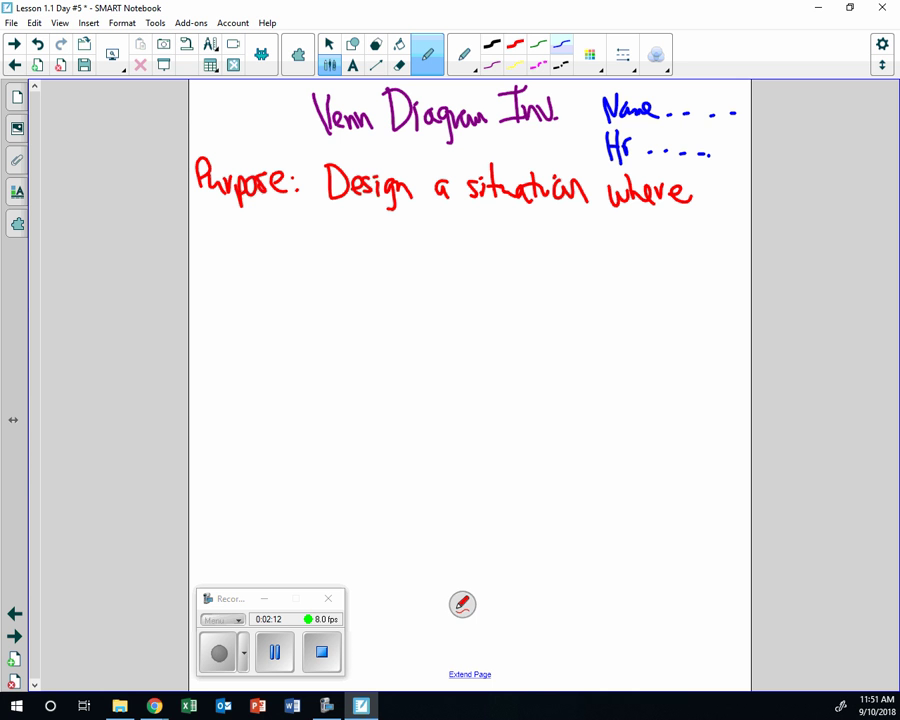
Write the second line: 'indiv. pick one, other, both or neither'.
{"action": "left_click", "coordinate": [264, 227]}
{"action": "mouse_move", "coordinate": [266, 224]}
{"action": "left_mouse_down"}
{"action": "mouse_move", "coordinate": [266, 241]}
{"action": "mouse_move", "coordinate": [303, 241]}
{"action": "left_mouse_up"}
{"action": "left_click", "coordinate": [303, 240]}
{"action": "left_click_drag", "start_coordinate": [306, 229], "coordinate": [390, 246]}
{"action": "left_click", "coordinate": [311, 225]}
{"action": "left_click", "coordinate": [317, 240]}
{"action": "mouse_move", "coordinate": [400, 230]}
{"action": "left_mouse_down"}
{"action": "mouse_move", "coordinate": [402, 247]}
{"action": "mouse_move", "coordinate": [434, 234]}
{"action": "mouse_move", "coordinate": [445, 246]}
{"action": "left_mouse_up"}
{"action": "left_click_drag", "start_coordinate": [452, 233], "coordinate": [463, 247]}
{"action": "left_click_drag", "start_coordinate": [468, 242], "coordinate": [490, 262]}
{"action": "mouse_move", "coordinate": [510, 236]}
{"action": "left_mouse_down"}
{"action": "mouse_move", "coordinate": [523, 250]}
{"action": "mouse_move", "coordinate": [545, 252]}
{"action": "left_mouse_up"}
{"action": "left_click", "coordinate": [520, 225]}
{"action": "left_click_drag", "start_coordinate": [548, 243], "coordinate": [576, 240]}
{"action": "mouse_move", "coordinate": [583, 250]}
{"action": "left_mouse_down"}
{"action": "mouse_move", "coordinate": [580, 264]}
{"action": "mouse_move", "coordinate": [612, 250]}
{"action": "mouse_move", "coordinate": [620, 256]}
{"action": "left_mouse_up"}
{"action": "mouse_move", "coordinate": [613, 240]}
{"action": "left_mouse_down"}
{"action": "mouse_move", "coordinate": [626, 239]}
{"action": "mouse_move", "coordinate": [639, 256]}
{"action": "mouse_move", "coordinate": [658, 252]}
{"action": "left_mouse_up"}
{"action": "left_click_drag", "start_coordinate": [661, 242], "coordinate": [691, 256]}
{"action": "mouse_move", "coordinate": [693, 249]}
{"action": "left_mouse_down"}
{"action": "mouse_move", "coordinate": [716, 256]}
{"action": "mouse_move", "coordinate": [722, 238]}
{"action": "left_mouse_up"}
{"action": "left_click_drag", "start_coordinate": [724, 232], "coordinate": [733, 256]}
{"action": "mouse_move", "coordinate": [734, 250]}
{"action": "left_mouse_down"}
{"action": "mouse_move", "coordinate": [747, 250]}
{"action": "mouse_move", "coordinate": [750, 262]}
{"action": "left_mouse_up"}
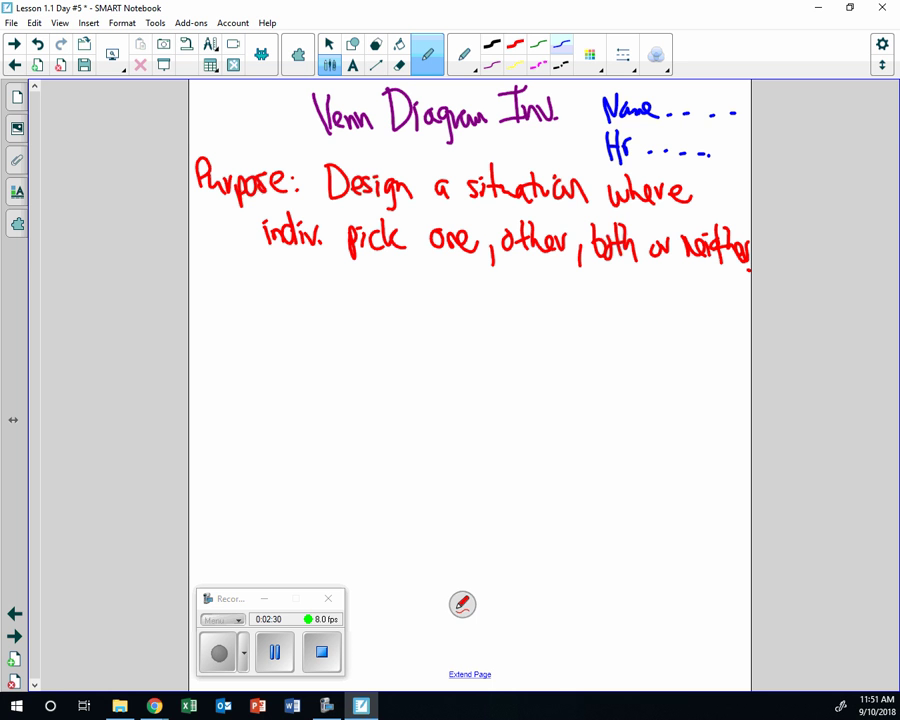
Write 'Draw Venn Diagram' and 'make up' on the third line.
{"action": "mouse_move", "coordinate": [268, 273]}
{"action": "left_mouse_down"}
{"action": "mouse_move", "coordinate": [268, 305]}
{"action": "mouse_move", "coordinate": [298, 292]}
{"action": "left_mouse_up"}
{"action": "mouse_move", "coordinate": [312, 291]}
{"action": "left_mouse_down"}
{"action": "mouse_move", "coordinate": [314, 306]}
{"action": "mouse_move", "coordinate": [366, 282]}
{"action": "mouse_move", "coordinate": [430, 310]}
{"action": "mouse_move", "coordinate": [476, 311]}
{"action": "left_mouse_up"}
{"action": "mouse_move", "coordinate": [482, 300]}
{"action": "left_mouse_down"}
{"action": "mouse_move", "coordinate": [503, 322]}
{"action": "mouse_move", "coordinate": [545, 308]}
{"action": "mouse_move", "coordinate": [557, 325]}
{"action": "mouse_move", "coordinate": [633, 316]}
{"action": "left_mouse_up"}
{"action": "mouse_move", "coordinate": [645, 300]}
{"action": "left_mouse_down"}
{"action": "mouse_move", "coordinate": [648, 316]}
{"action": "mouse_move", "coordinate": [681, 312]}
{"action": "mouse_move", "coordinate": [688, 328]}
{"action": "left_mouse_up"}
{"action": "left_click_drag", "start_coordinate": [713, 290], "coordinate": [717, 314]}
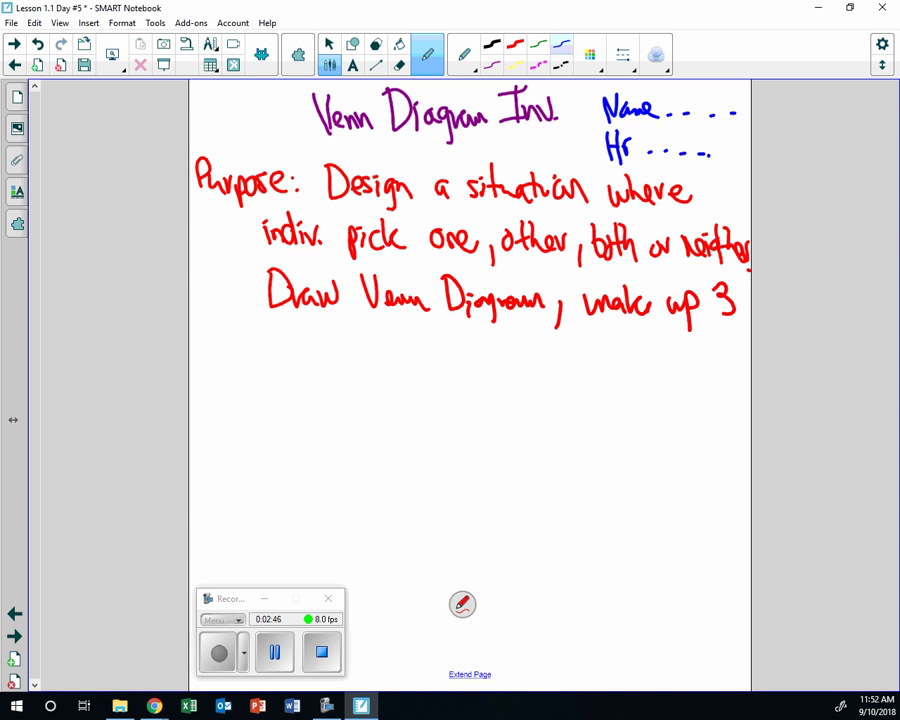
Finish the Purpose with '3 questions & answer.'.
{"action": "mouse_move", "coordinate": [279, 327]}
{"action": "left_mouse_down"}
{"action": "mouse_move", "coordinate": [292, 356]}
{"action": "mouse_move", "coordinate": [322, 345]}
{"action": "mouse_move", "coordinate": [351, 353]}
{"action": "left_mouse_up"}
{"action": "left_click", "coordinate": [345, 332]}
{"action": "left_click", "coordinate": [346, 341]}
{"action": "mouse_move", "coordinate": [340, 338]}
{"action": "left_mouse_down"}
{"action": "mouse_move", "coordinate": [357, 337]}
{"action": "mouse_move", "coordinate": [361, 353]}
{"action": "mouse_move", "coordinate": [369, 343]}
{"action": "mouse_move", "coordinate": [390, 353]}
{"action": "left_mouse_up"}
{"action": "left_click_drag", "start_coordinate": [392, 340], "coordinate": [402, 352]}
{"action": "mouse_move", "coordinate": [424, 328]}
{"action": "left_mouse_down"}
{"action": "mouse_move", "coordinate": [424, 362]}
{"action": "mouse_move", "coordinate": [501, 357]}
{"action": "mouse_move", "coordinate": [516, 343]}
{"action": "mouse_move", "coordinate": [530, 352]}
{"action": "left_mouse_up"}
{"action": "left_click", "coordinate": [485, 342]}
{"action": "left_click", "coordinate": [485, 352]}
{"action": "left_click_drag", "start_coordinate": [534, 346], "coordinate": [545, 348]}
{"action": "left_click", "coordinate": [548, 355]}
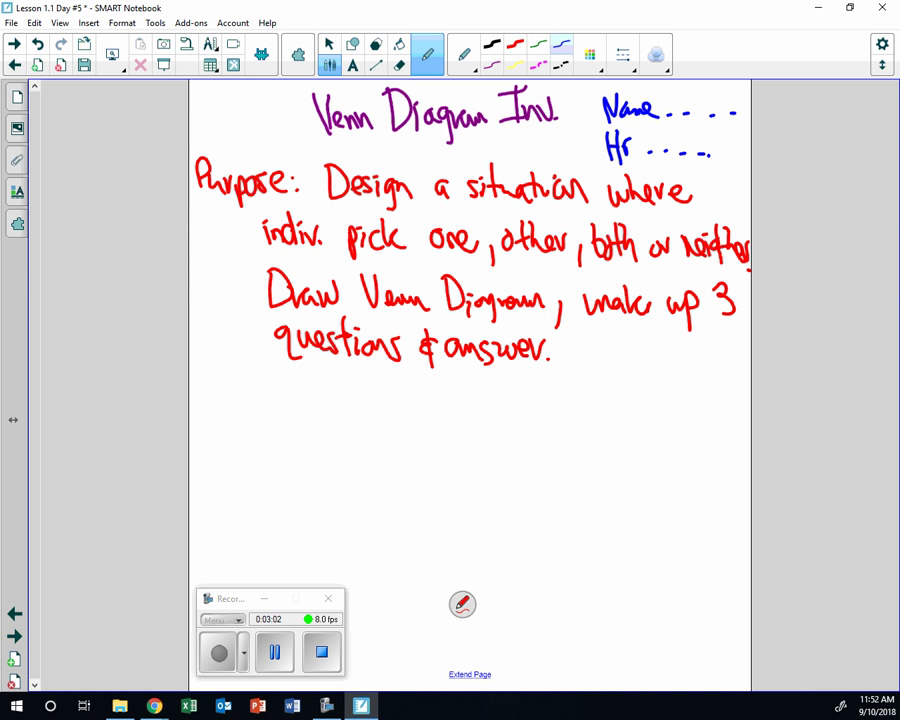
Marquee-select the red Purpose ink, group it into one object, then return to the pen.
{"action": "key", "text": "Escape"}
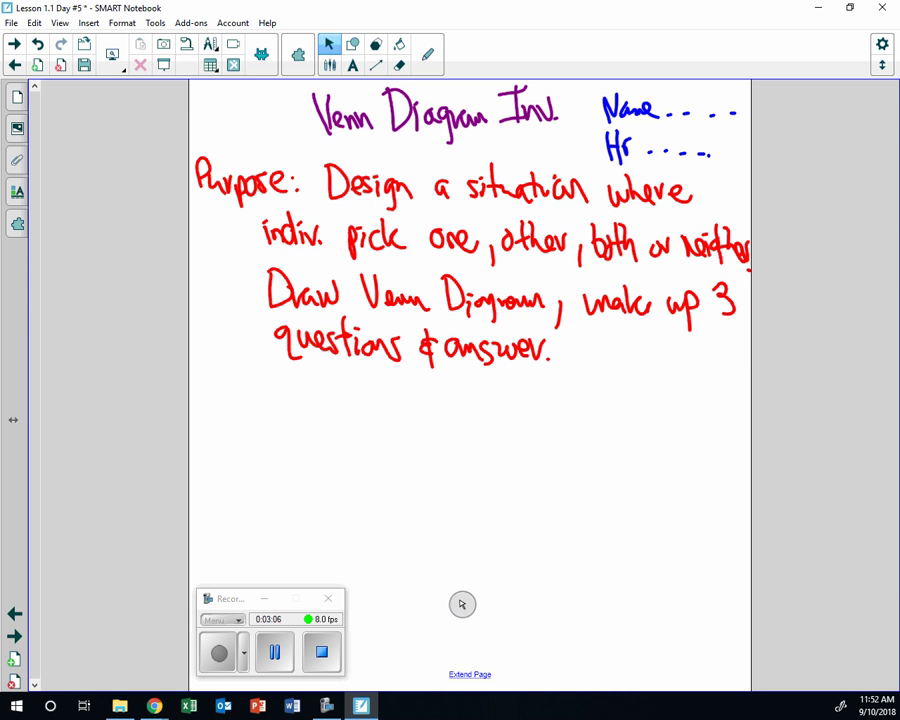
{"action": "mouse_move", "coordinate": [210, 371]}
{"action": "left_mouse_down"}
{"action": "mouse_move", "coordinate": [210, 300]}
{"action": "mouse_move", "coordinate": [330, 160]}
{"action": "mouse_move", "coordinate": [731, 176]}
{"action": "mouse_move", "coordinate": [739, 153]}
{"action": "mouse_move", "coordinate": [739, 161]}
{"action": "left_mouse_up"}
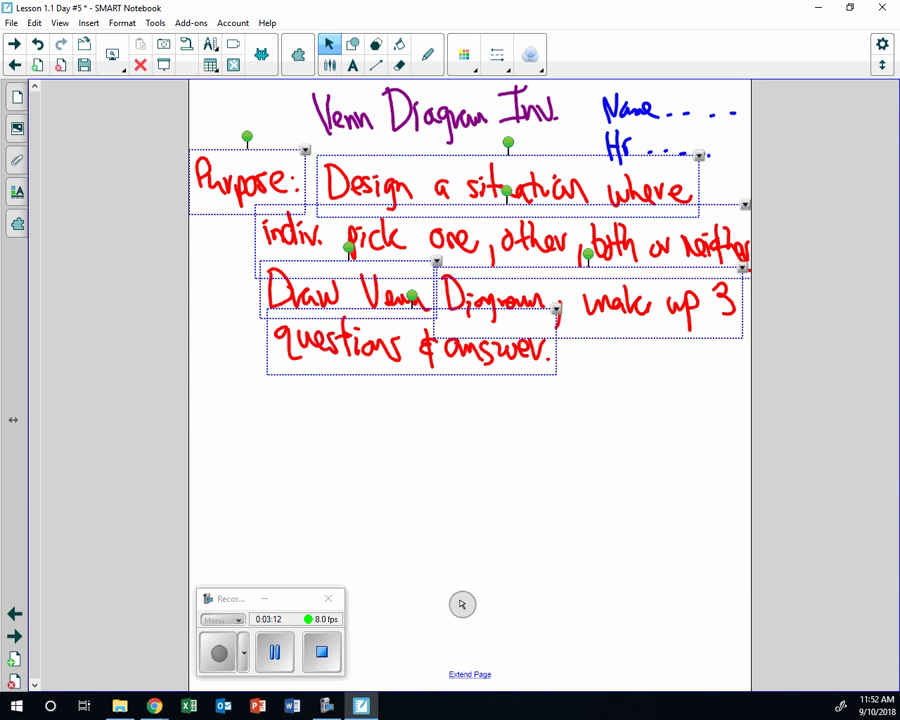
{"action": "key", "text": "shift+F10"}
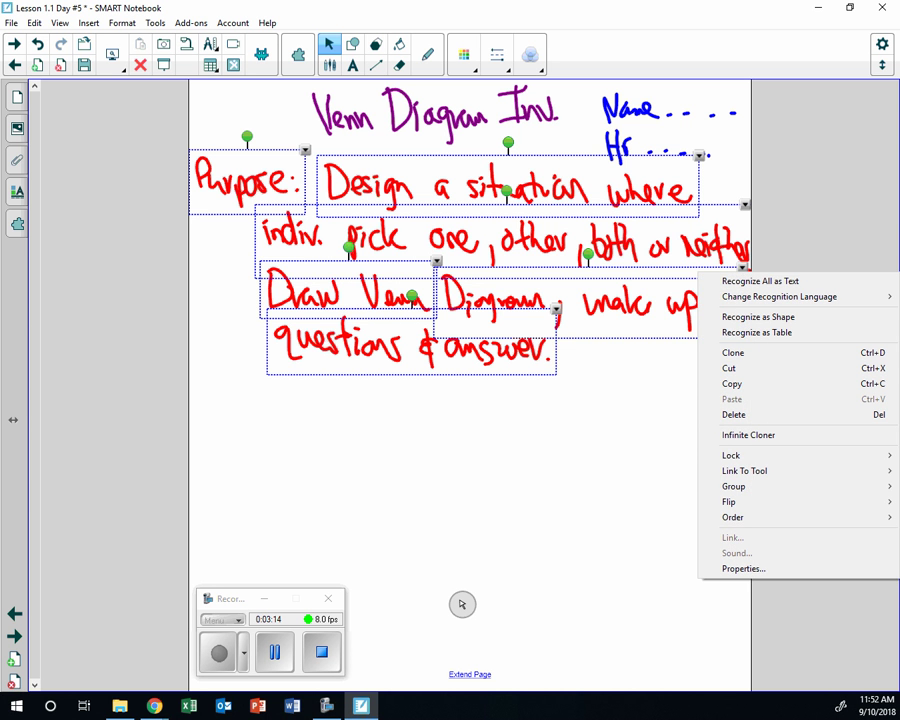
{"action": "key", "text": "g"}
{"action": "key", "text": "Return"}
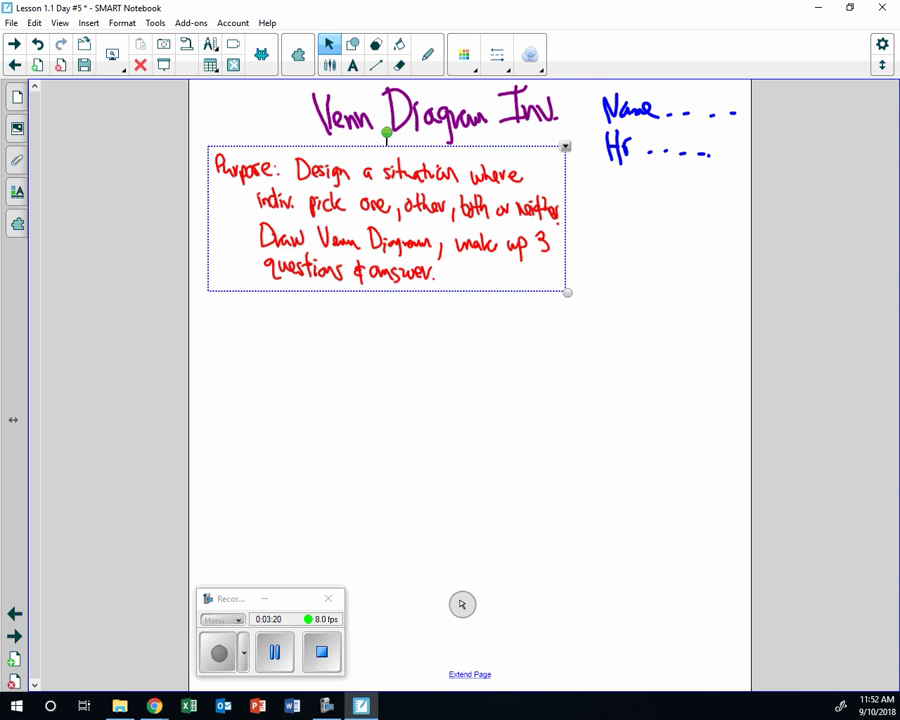
{"action": "key", "text": "p"}
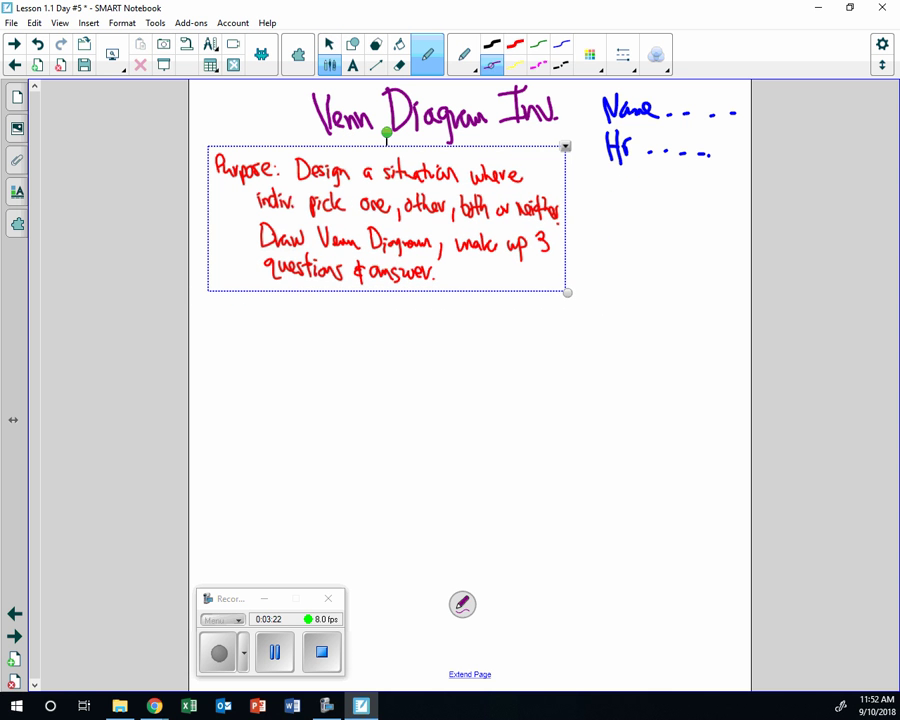
Handwrite the 'Sketch:' heading in purple.
{"action": "mouse_move", "coordinate": [207, 311]}
{"action": "left_mouse_down"}
{"action": "mouse_move", "coordinate": [212, 330]}
{"action": "mouse_move", "coordinate": [195, 340]}
{"action": "mouse_move", "coordinate": [252, 345]}
{"action": "left_mouse_up"}
{"action": "mouse_move", "coordinate": [244, 328]}
{"action": "left_mouse_down"}
{"action": "mouse_move", "coordinate": [259, 327]}
{"action": "mouse_move", "coordinate": [262, 344]}
{"action": "left_mouse_up"}
{"action": "mouse_move", "coordinate": [269, 313]}
{"action": "left_mouse_down"}
{"action": "mouse_move", "coordinate": [269, 346]}
{"action": "mouse_move", "coordinate": [278, 346]}
{"action": "left_mouse_up"}
{"action": "left_click", "coordinate": [281, 333]}
{"action": "left_click", "coordinate": [281, 346]}
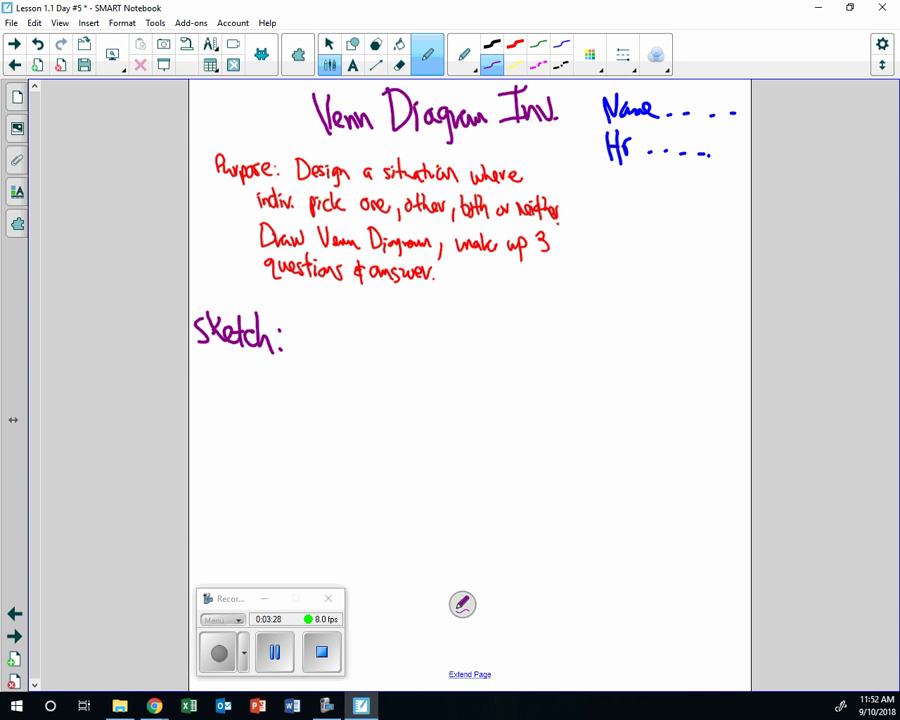
Draw a green box containing two overlapping circles for the Venn diagram.
{"action": "left_click", "coordinate": [538, 44]}
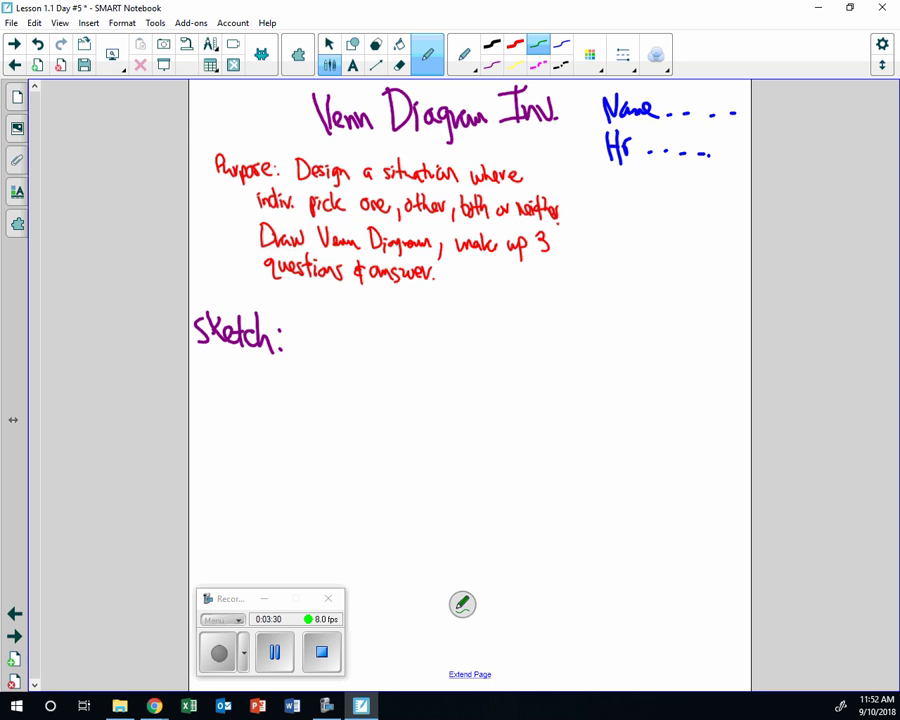
{"action": "mouse_move", "coordinate": [378, 305]}
{"action": "left_mouse_down"}
{"action": "mouse_move", "coordinate": [376, 320]}
{"action": "mouse_move", "coordinate": [542, 463]}
{"action": "mouse_move", "coordinate": [694, 312]}
{"action": "mouse_move", "coordinate": [378, 295]}
{"action": "mouse_move", "coordinate": [368, 320]}
{"action": "left_mouse_up"}
{"action": "mouse_move", "coordinate": [452, 312]}
{"action": "left_mouse_down"}
{"action": "mouse_move", "coordinate": [426, 412]}
{"action": "mouse_move", "coordinate": [450, 313]}
{"action": "left_mouse_up"}
{"action": "mouse_move", "coordinate": [603, 341]}
{"action": "left_mouse_down"}
{"action": "mouse_move", "coordinate": [573, 328]}
{"action": "mouse_move", "coordinate": [642, 400]}
{"action": "mouse_move", "coordinate": [612, 336]}
{"action": "left_mouse_up"}
Label the circles 'Hot Dogs' and 'Hamburgers' in purple ink.
{"action": "left_click", "coordinate": [492, 65]}
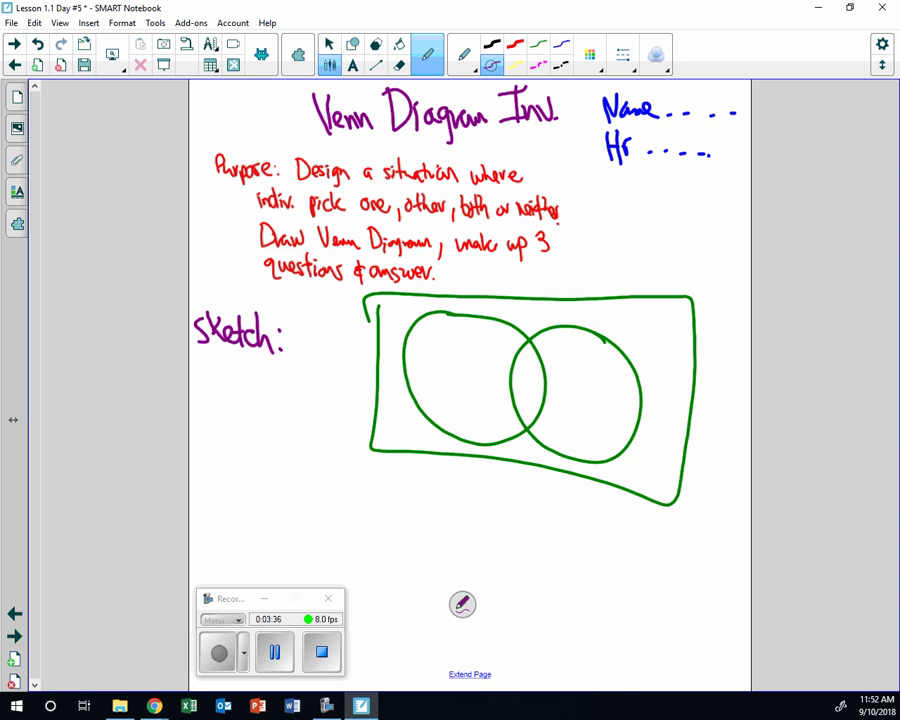
{"action": "mouse_move", "coordinate": [446, 303]}
{"action": "left_mouse_down"}
{"action": "mouse_move", "coordinate": [447, 318]}
{"action": "mouse_move", "coordinate": [454, 309]}
{"action": "left_mouse_up"}
{"action": "mouse_move", "coordinate": [463, 311]}
{"action": "left_mouse_down"}
{"action": "mouse_move", "coordinate": [462, 319]}
{"action": "mouse_move", "coordinate": [478, 321]}
{"action": "mouse_move", "coordinate": [488, 310]}
{"action": "left_mouse_up"}
{"action": "left_click", "coordinate": [471, 311]}
{"action": "left_click", "coordinate": [471, 318]}
{"action": "mouse_move", "coordinate": [499, 309]}
{"action": "left_mouse_down"}
{"action": "mouse_move", "coordinate": [496, 334]}
{"action": "mouse_move", "coordinate": [505, 324]}
{"action": "mouse_move", "coordinate": [552, 326]}
{"action": "mouse_move", "coordinate": [561, 315]}
{"action": "left_mouse_up"}
{"action": "mouse_move", "coordinate": [560, 305]}
{"action": "left_mouse_down"}
{"action": "mouse_move", "coordinate": [561, 326]}
{"action": "mouse_move", "coordinate": [569, 316]}
{"action": "mouse_move", "coordinate": [574, 323]}
{"action": "left_mouse_up"}
{"action": "mouse_move", "coordinate": [577, 324]}
{"action": "left_mouse_down"}
{"action": "mouse_move", "coordinate": [603, 338]}
{"action": "mouse_move", "coordinate": [622, 333]}
{"action": "mouse_move", "coordinate": [628, 346]}
{"action": "left_mouse_up"}
{"action": "left_click_drag", "start_coordinate": [633, 329], "coordinate": [646, 335]}
Complete the Hamburgers label and write 'Do you like Hot dogs or hamburgers' below the diagram.
{"action": "left_click", "coordinate": [656, 324]}
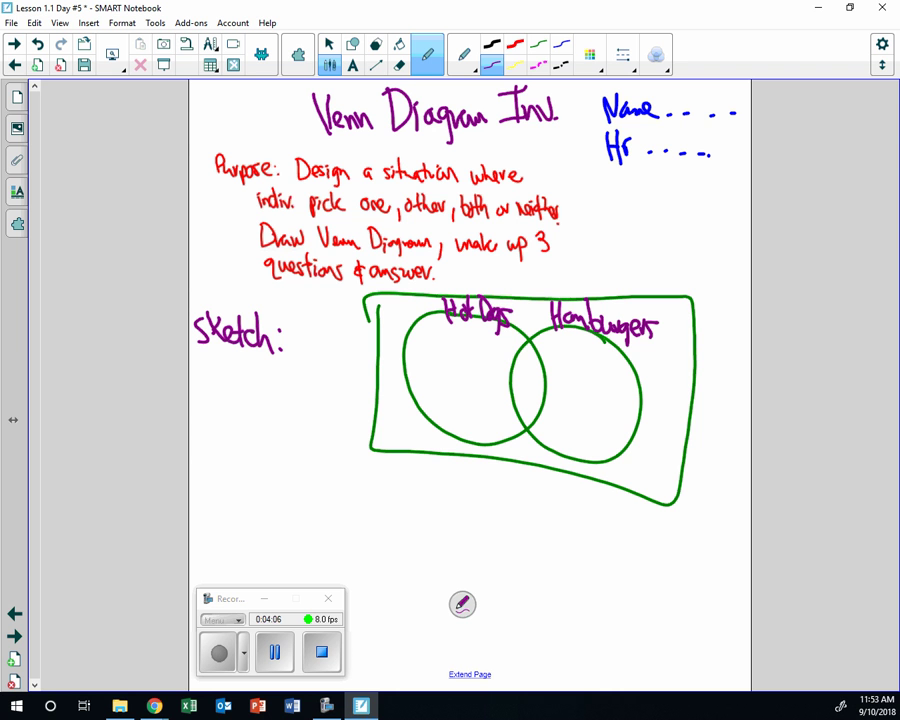
{"action": "mouse_move", "coordinate": [420, 466]}
{"action": "left_mouse_down"}
{"action": "mouse_move", "coordinate": [421, 488]}
{"action": "mouse_move", "coordinate": [448, 482]}
{"action": "mouse_move", "coordinate": [465, 503]}
{"action": "mouse_move", "coordinate": [484, 484]}
{"action": "mouse_move", "coordinate": [513, 505]}
{"action": "left_mouse_up"}
{"action": "mouse_move", "coordinate": [521, 486]}
{"action": "left_mouse_down"}
{"action": "mouse_move", "coordinate": [522, 505]}
{"action": "mouse_move", "coordinate": [542, 506]}
{"action": "left_mouse_up"}
{"action": "mouse_move", "coordinate": [545, 497]}
{"action": "left_mouse_down"}
{"action": "mouse_move", "coordinate": [586, 513]}
{"action": "mouse_move", "coordinate": [587, 496]}
{"action": "mouse_move", "coordinate": [594, 501]}
{"action": "left_mouse_up"}
{"action": "left_click_drag", "start_coordinate": [602, 494], "coordinate": [607, 514]}
{"action": "mouse_move", "coordinate": [600, 500]}
{"action": "left_mouse_down"}
{"action": "mouse_move", "coordinate": [613, 499]}
{"action": "mouse_move", "coordinate": [618, 514]}
{"action": "left_mouse_up"}
{"action": "mouse_move", "coordinate": [632, 505]}
{"action": "left_mouse_down"}
{"action": "mouse_move", "coordinate": [638, 532]}
{"action": "mouse_move", "coordinate": [648, 520]}
{"action": "mouse_move", "coordinate": [686, 518]}
{"action": "left_mouse_up"}
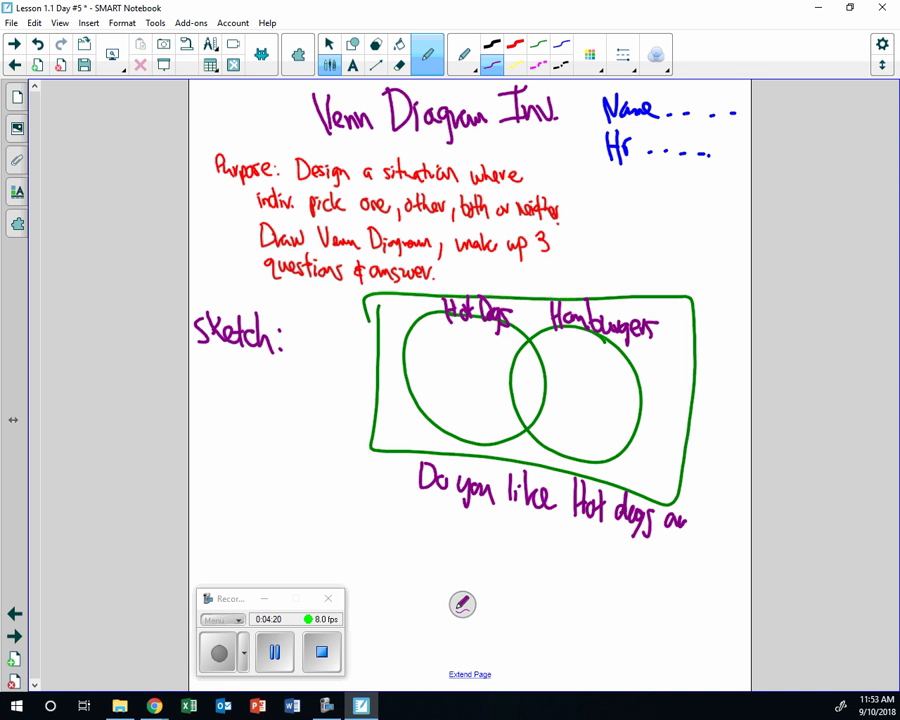
{"action": "mouse_move", "coordinate": [674, 518]}
{"action": "left_mouse_down"}
{"action": "mouse_move", "coordinate": [671, 532]}
{"action": "mouse_move", "coordinate": [728, 540]}
{"action": "mouse_move", "coordinate": [734, 556]}
{"action": "mouse_move", "coordinate": [748, 558]}
{"action": "left_mouse_up"}
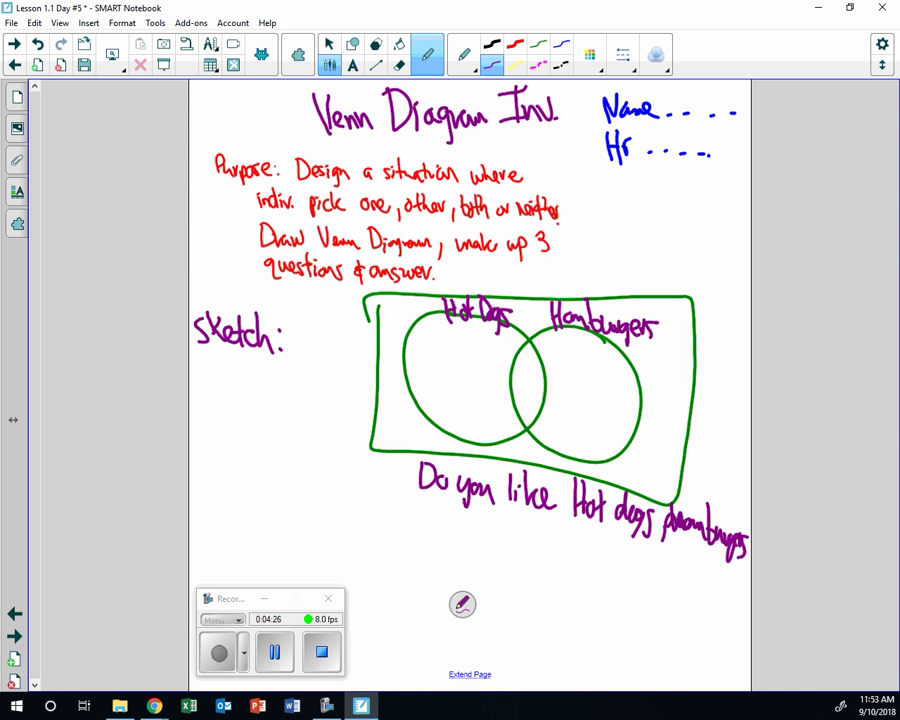
End the survey question with a question mark and write the 'Data:' heading below Sketch.
{"action": "mouse_move", "coordinate": [718, 478]}
{"action": "left_mouse_down"}
{"action": "mouse_move", "coordinate": [724, 471]}
{"action": "mouse_move", "coordinate": [726, 500]}
{"action": "left_mouse_up"}
{"action": "left_click", "coordinate": [726, 510]}
{"action": "mouse_move", "coordinate": [203, 377]}
{"action": "left_mouse_down"}
{"action": "mouse_move", "coordinate": [203, 408]}
{"action": "mouse_move", "coordinate": [236, 410]}
{"action": "left_mouse_up"}
{"action": "mouse_move", "coordinate": [240, 384]}
{"action": "left_mouse_down"}
{"action": "mouse_move", "coordinate": [241, 411]}
{"action": "mouse_move", "coordinate": [252, 392]}
{"action": "left_mouse_up"}
{"action": "mouse_move", "coordinate": [266, 400]}
{"action": "left_mouse_down"}
{"action": "mouse_move", "coordinate": [262, 414]}
{"action": "mouse_move", "coordinate": [270, 398]}
{"action": "left_mouse_up"}
{"action": "left_click_drag", "start_coordinate": [269, 411], "coordinate": [270, 413]}
{"action": "left_click_drag", "start_coordinate": [208, 426], "coordinate": [208, 462]}
Write the 'Hot dogs' and 'Hamburgers' category labels under Data.
{"action": "mouse_move", "coordinate": [216, 432]}
{"action": "left_mouse_down"}
{"action": "mouse_move", "coordinate": [216, 462]}
{"action": "mouse_move", "coordinate": [217, 445]}
{"action": "left_mouse_up"}
{"action": "left_click_drag", "start_coordinate": [229, 447], "coordinate": [238, 462]}
{"action": "mouse_move", "coordinate": [231, 448]}
{"action": "left_mouse_down"}
{"action": "mouse_move", "coordinate": [246, 446]}
{"action": "mouse_move", "coordinate": [255, 459]}
{"action": "left_mouse_up"}
{"action": "mouse_move", "coordinate": [263, 438]}
{"action": "left_mouse_down"}
{"action": "mouse_move", "coordinate": [264, 462]}
{"action": "mouse_move", "coordinate": [280, 458]}
{"action": "mouse_move", "coordinate": [279, 480]}
{"action": "left_mouse_up"}
{"action": "left_click_drag", "start_coordinate": [212, 470], "coordinate": [212, 505]}
{"action": "mouse_move", "coordinate": [223, 469]}
{"action": "left_mouse_down"}
{"action": "mouse_move", "coordinate": [223, 504]}
{"action": "mouse_move", "coordinate": [224, 487]}
{"action": "left_mouse_up"}
{"action": "mouse_move", "coordinate": [234, 486]}
{"action": "left_mouse_down"}
{"action": "mouse_move", "coordinate": [233, 495]}
{"action": "mouse_move", "coordinate": [280, 502]}
{"action": "mouse_move", "coordinate": [282, 528]}
{"action": "left_mouse_up"}
{"action": "mouse_move", "coordinate": [296, 486]}
{"action": "left_mouse_down"}
{"action": "mouse_move", "coordinate": [292, 506]}
{"action": "mouse_move", "coordinate": [306, 508]}
{"action": "mouse_move", "coordinate": [306, 518]}
{"action": "left_mouse_up"}
Add the 'Both' and 'Neither' labels and colons after all four categories.
{"action": "left_click_drag", "start_coordinate": [216, 520], "coordinate": [217, 548]}
{"action": "mouse_move", "coordinate": [216, 521]}
{"action": "left_mouse_down"}
{"action": "mouse_move", "coordinate": [216, 546]}
{"action": "mouse_move", "coordinate": [244, 522]}
{"action": "mouse_move", "coordinate": [246, 552]}
{"action": "mouse_move", "coordinate": [268, 552]}
{"action": "left_mouse_up"}
{"action": "mouse_move", "coordinate": [214, 558]}
{"action": "left_mouse_down"}
{"action": "mouse_move", "coordinate": [214, 574]}
{"action": "mouse_move", "coordinate": [227, 556]}
{"action": "mouse_move", "coordinate": [245, 582]}
{"action": "mouse_move", "coordinate": [262, 569]}
{"action": "left_mouse_up"}
{"action": "left_click", "coordinate": [231, 574]}
{"action": "left_click_drag", "start_coordinate": [264, 562], "coordinate": [272, 582]}
{"action": "mouse_move", "coordinate": [276, 574]}
{"action": "left_mouse_down"}
{"action": "mouse_move", "coordinate": [284, 580]}
{"action": "mouse_move", "coordinate": [296, 564]}
{"action": "mouse_move", "coordinate": [297, 542]}
{"action": "left_mouse_up"}
{"action": "left_click", "coordinate": [303, 566]}
{"action": "left_click", "coordinate": [304, 580]}
{"action": "left_click", "coordinate": [297, 550]}
{"action": "left_click", "coordinate": [323, 513]}
{"action": "left_click", "coordinate": [324, 529]}
{"action": "left_click", "coordinate": [301, 463]}
{"action": "left_click", "coordinate": [302, 476]}
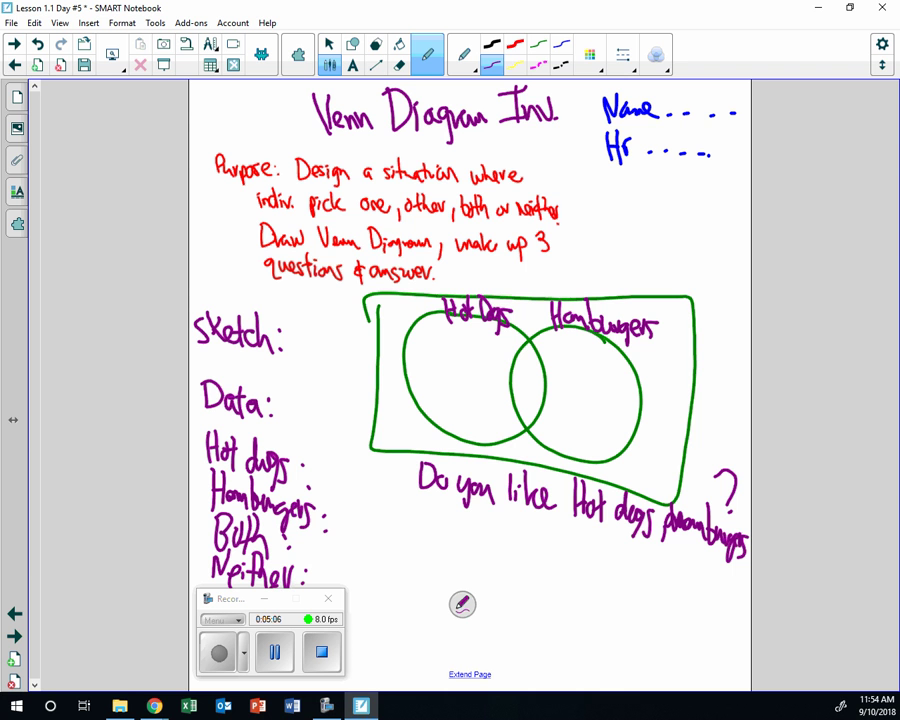
Handwrite 5 beside Neither and 20 beside Both.
{"action": "left_click_drag", "start_coordinate": [327, 566], "coordinate": [322, 587]}
{"action": "mouse_move", "coordinate": [317, 536]}
{"action": "left_mouse_down"}
{"action": "mouse_move", "coordinate": [332, 553]}
{"action": "mouse_move", "coordinate": [344, 532]}
{"action": "left_mouse_up"}
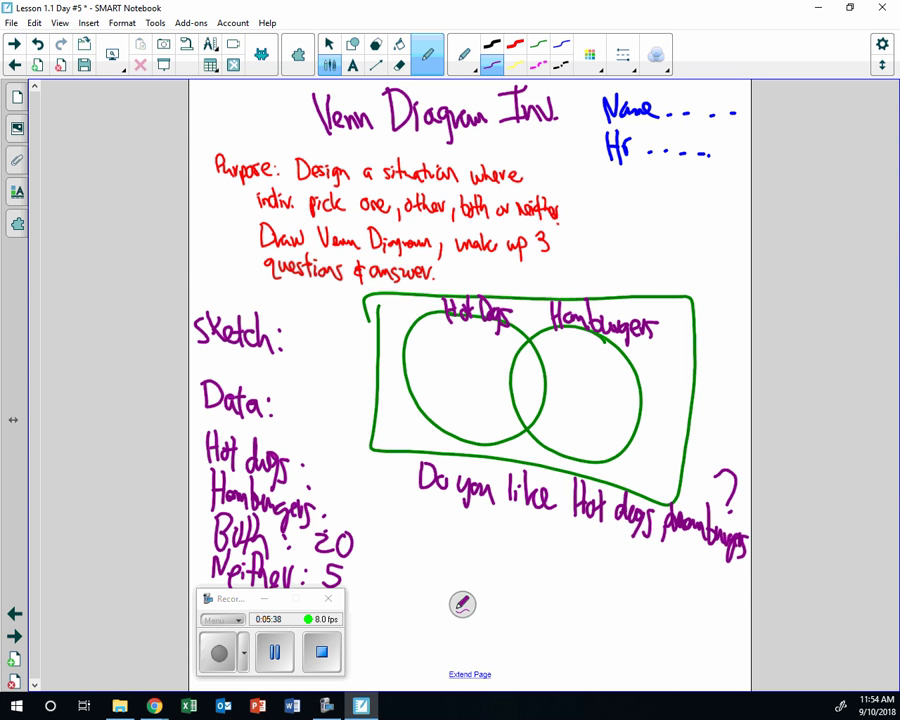
Handwrite 5 beside Hamburgers and 1 beside Hot dogs.
{"action": "left_click_drag", "start_coordinate": [351, 490], "coordinate": [338, 517]}
{"action": "left_click_drag", "start_coordinate": [333, 447], "coordinate": [331, 485]}
Switch to the red pen and handwrite the heading 'Procedure:'.
{"action": "scroll", "coordinate": [470, 380], "scroll_direction": "down", "scroll_amount": 3}
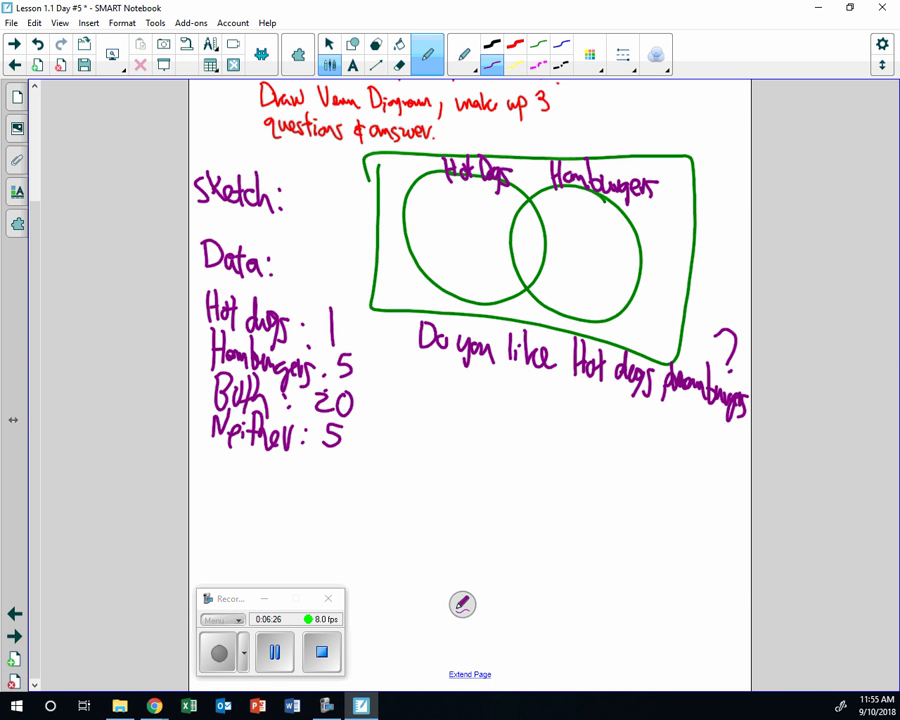
{"action": "left_click", "coordinate": [538, 44]}
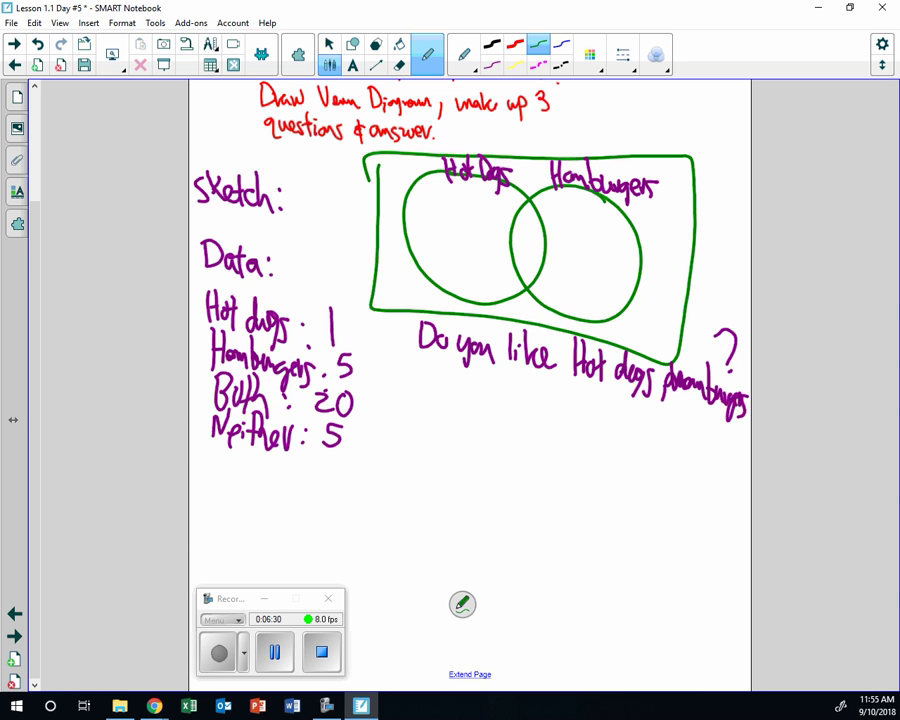
{"action": "mouse_move", "coordinate": [211, 460]}
{"action": "left_mouse_down"}
{"action": "mouse_move", "coordinate": [213, 497]}
{"action": "mouse_move", "coordinate": [271, 479]}
{"action": "mouse_move", "coordinate": [305, 488]}
{"action": "left_mouse_up"}
{"action": "left_click", "coordinate": [313, 486]}
{"action": "left_click", "coordinate": [315, 506]}
Write circled 1 'Questions' with 'P(HD∪H) =' below, then circled numbers 2 and 3.
{"action": "mouse_move", "coordinate": [370, 480]}
{"action": "left_mouse_down"}
{"action": "mouse_move", "coordinate": [372, 502]}
{"action": "mouse_move", "coordinate": [375, 478]}
{"action": "mouse_move", "coordinate": [412, 458]}
{"action": "mouse_move", "coordinate": [408, 466]}
{"action": "mouse_move", "coordinate": [471, 483]}
{"action": "left_mouse_up"}
{"action": "left_click_drag", "start_coordinate": [462, 470], "coordinate": [481, 469]}
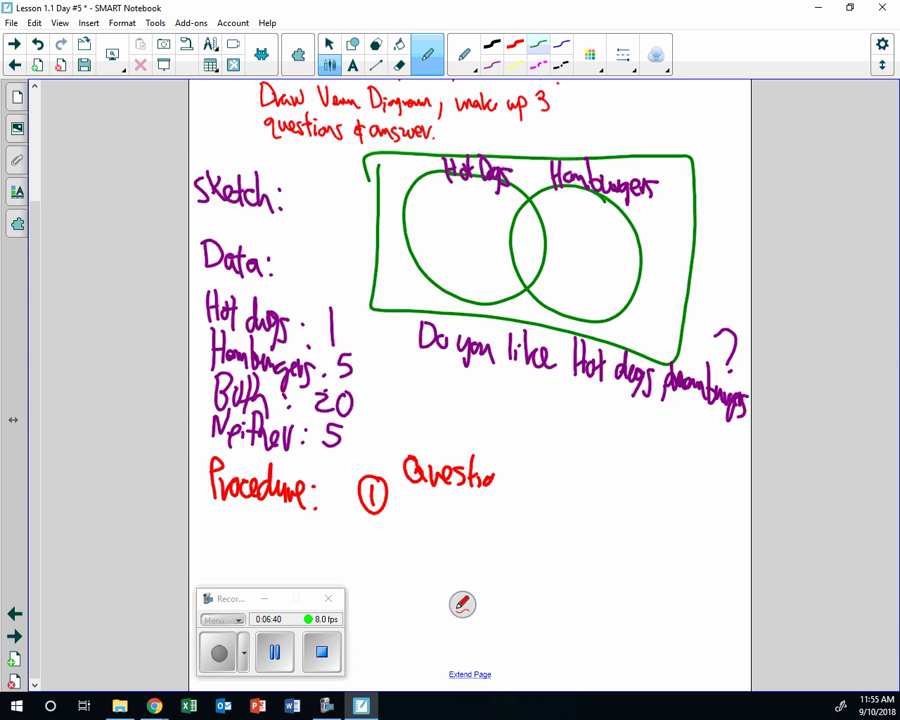
{"action": "left_click_drag", "start_coordinate": [488, 478], "coordinate": [510, 493]}
{"action": "mouse_move", "coordinate": [411, 497]}
{"action": "left_mouse_down"}
{"action": "mouse_move", "coordinate": [411, 530]}
{"action": "mouse_move", "coordinate": [412, 512]}
{"action": "mouse_move", "coordinate": [450, 528]}
{"action": "mouse_move", "coordinate": [463, 517]}
{"action": "left_mouse_up"}
{"action": "mouse_move", "coordinate": [455, 506]}
{"action": "left_mouse_down"}
{"action": "mouse_move", "coordinate": [471, 526]}
{"action": "mouse_move", "coordinate": [500, 499]}
{"action": "mouse_move", "coordinate": [519, 532]}
{"action": "left_mouse_up"}
{"action": "mouse_move", "coordinate": [529, 497]}
{"action": "left_mouse_down"}
{"action": "mouse_move", "coordinate": [530, 530]}
{"action": "mouse_move", "coordinate": [529, 514]}
{"action": "left_mouse_up"}
{"action": "mouse_move", "coordinate": [538, 498]}
{"action": "left_mouse_down"}
{"action": "mouse_move", "coordinate": [537, 555]}
{"action": "mouse_move", "coordinate": [571, 514]}
{"action": "mouse_move", "coordinate": [574, 522]}
{"action": "left_mouse_up"}
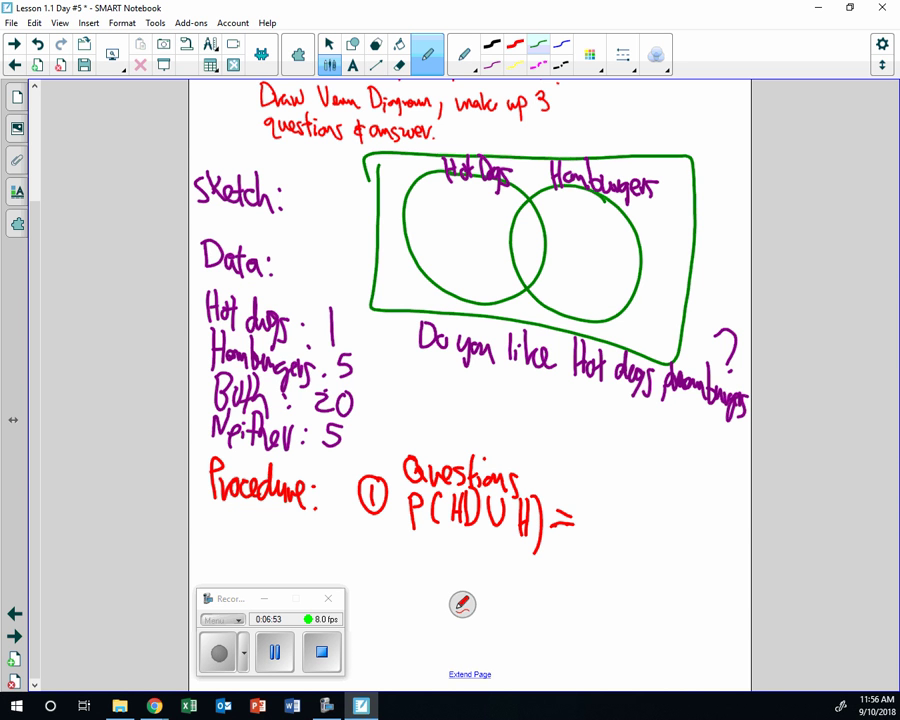
{"action": "mouse_move", "coordinate": [367, 537]}
{"action": "left_mouse_down"}
{"action": "mouse_move", "coordinate": [382, 566]}
{"action": "mouse_move", "coordinate": [366, 528]}
{"action": "left_mouse_up"}
{"action": "mouse_move", "coordinate": [369, 603]}
{"action": "left_mouse_down"}
{"action": "mouse_move", "coordinate": [374, 636]}
{"action": "mouse_move", "coordinate": [366, 612]}
{"action": "left_mouse_up"}
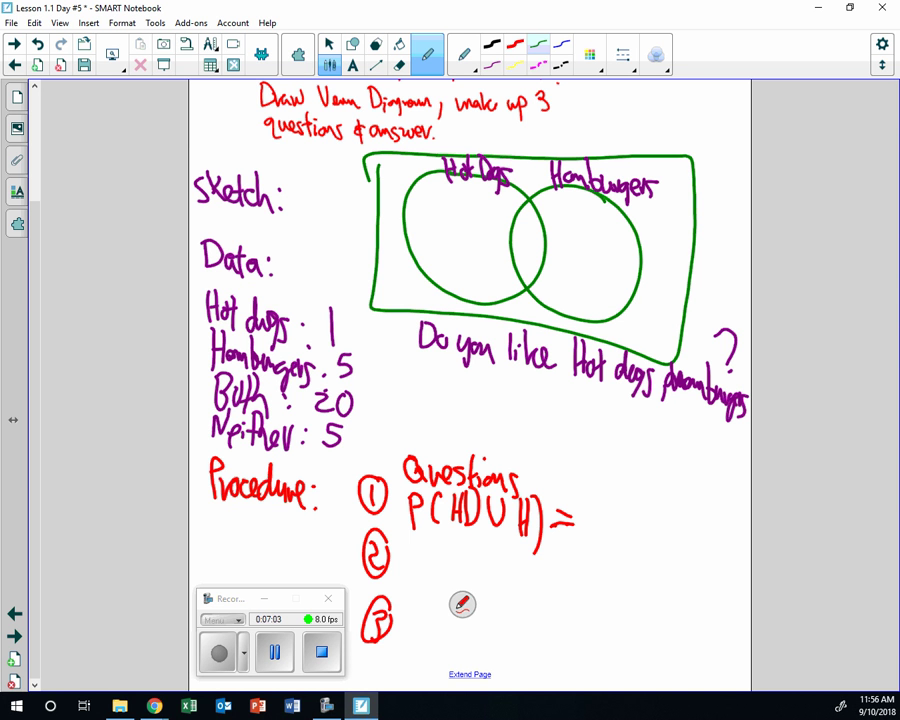
In blue, mark over the union symbol and write the complements H' and HD' by question 3.
{"action": "left_click", "coordinate": [562, 44]}
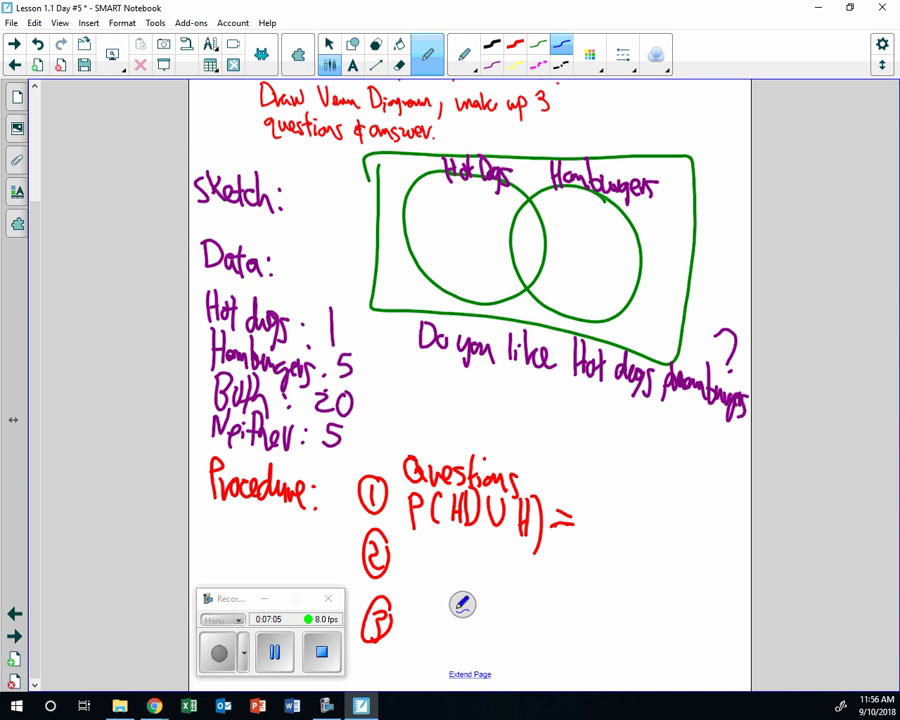
{"action": "mouse_move", "coordinate": [489, 505]}
{"action": "left_mouse_down"}
{"action": "mouse_move", "coordinate": [506, 503]}
{"action": "mouse_move", "coordinate": [513, 542]}
{"action": "mouse_move", "coordinate": [487, 590]}
{"action": "mouse_move", "coordinate": [487, 618]}
{"action": "left_mouse_up"}
{"action": "left_click_drag", "start_coordinate": [498, 572], "coordinate": [498, 616]}
{"action": "mouse_move", "coordinate": [487, 595]}
{"action": "left_mouse_down"}
{"action": "mouse_move", "coordinate": [517, 588]}
{"action": "mouse_move", "coordinate": [520, 576]}
{"action": "left_mouse_up"}
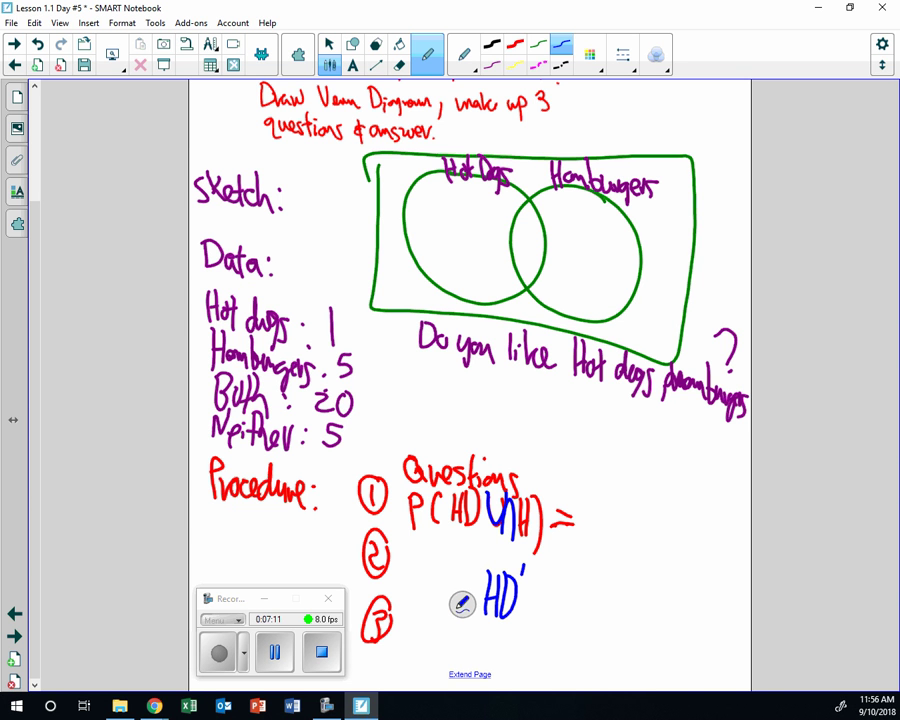
{"action": "mouse_move", "coordinate": [415, 570]}
{"action": "left_mouse_down"}
{"action": "mouse_move", "coordinate": [415, 604]}
{"action": "mouse_move", "coordinate": [432, 606]}
{"action": "left_mouse_up"}
{"action": "mouse_move", "coordinate": [415, 589]}
{"action": "left_mouse_down"}
{"action": "mouse_move", "coordinate": [432, 588]}
{"action": "mouse_move", "coordinate": [441, 560]}
{"action": "left_mouse_up"}
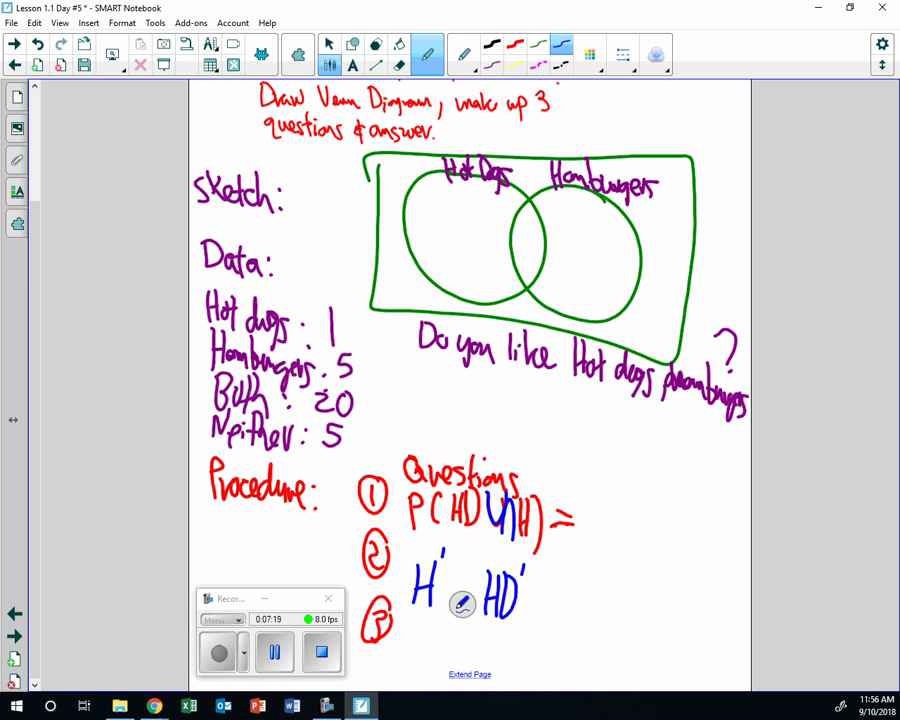
Add blue '—words' notes under the first question and the complement expressions.
{"action": "scroll", "coordinate": [462, 603], "scroll_direction": "down", "scroll_amount": 3}
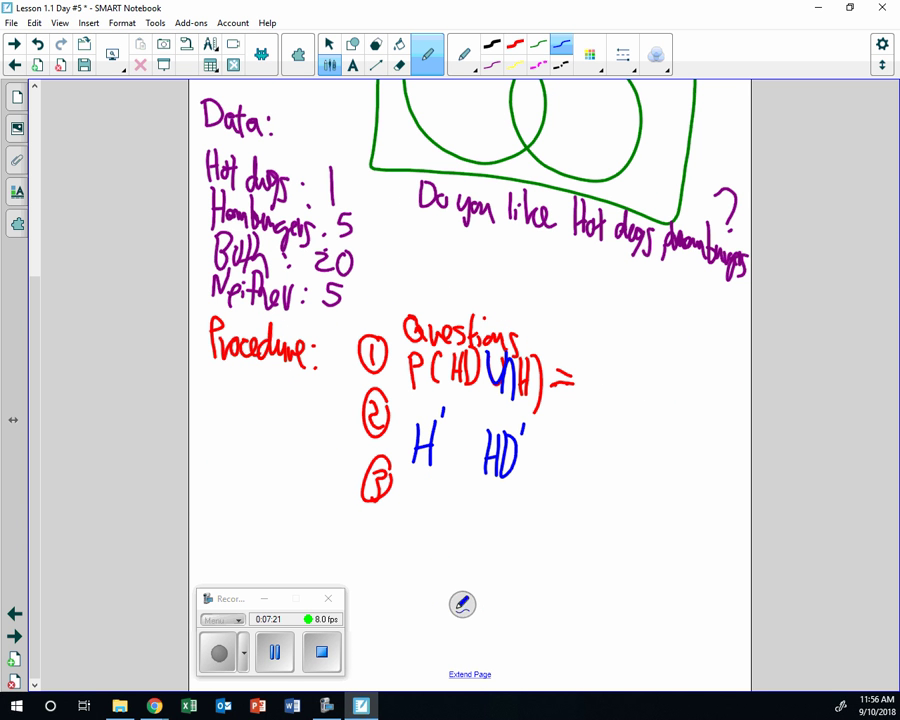
{"action": "left_click_drag", "start_coordinate": [443, 393], "coordinate": [472, 397]}
{"action": "left_click_drag", "start_coordinate": [414, 389], "coordinate": [434, 389]}
{"action": "mouse_move", "coordinate": [474, 394]}
{"action": "left_mouse_down"}
{"action": "mouse_move", "coordinate": [499, 386]}
{"action": "mouse_move", "coordinate": [503, 409]}
{"action": "left_mouse_up"}
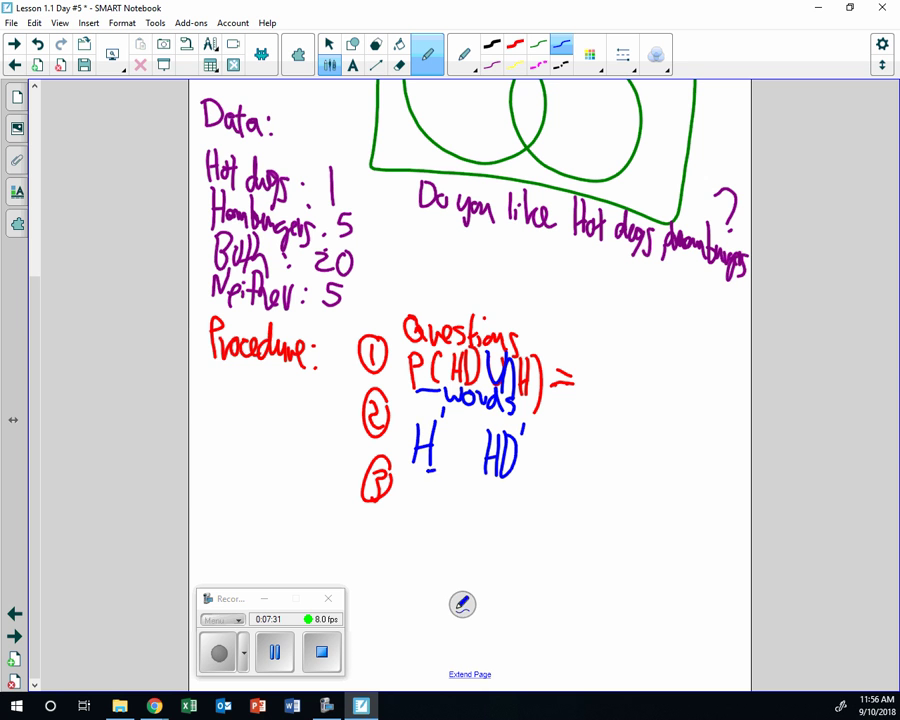
{"action": "left_click_drag", "start_coordinate": [427, 467], "coordinate": [511, 496]}
{"action": "mouse_move", "coordinate": [424, 546]}
{"action": "left_mouse_down"}
{"action": "mouse_move", "coordinate": [494, 558]}
{"action": "mouse_move", "coordinate": [501, 570]}
{"action": "left_mouse_up"}
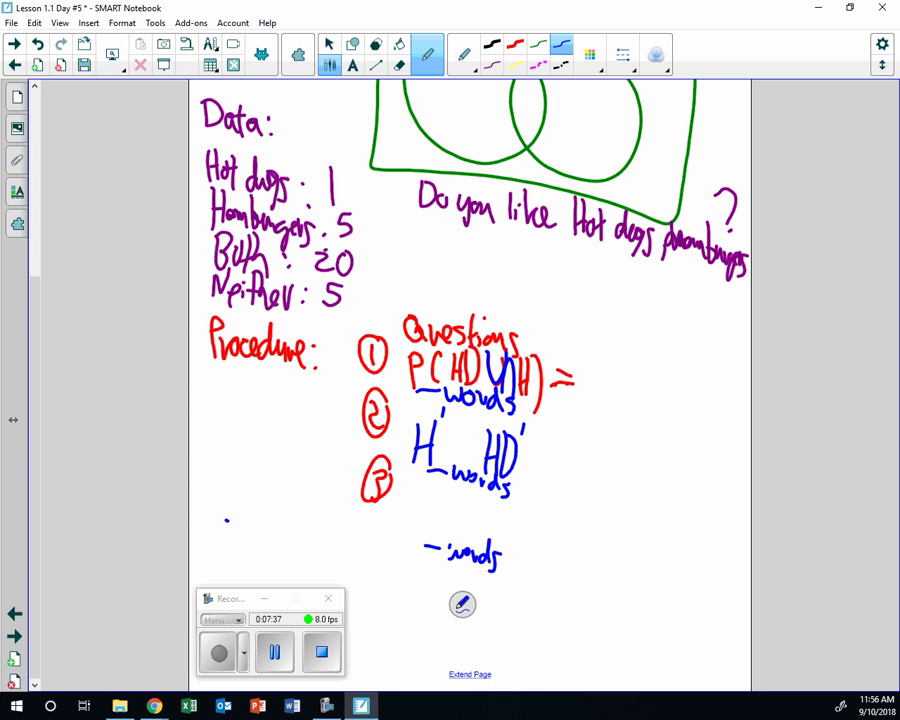
Start handwriting the 'Calculation' heading in blue.
{"action": "mouse_move", "coordinate": [226, 518]}
{"action": "left_mouse_down"}
{"action": "mouse_move", "coordinate": [226, 552]}
{"action": "mouse_move", "coordinate": [242, 549]}
{"action": "mouse_move", "coordinate": [246, 558]}
{"action": "left_mouse_up"}
{"action": "mouse_move", "coordinate": [256, 540]}
{"action": "left_mouse_down"}
{"action": "mouse_move", "coordinate": [256, 563]}
{"action": "mouse_move", "coordinate": [287, 566]}
{"action": "left_mouse_up"}
{"action": "mouse_move", "coordinate": [293, 530]}
{"action": "left_mouse_down"}
{"action": "mouse_move", "coordinate": [295, 568]}
{"action": "mouse_move", "coordinate": [300, 545]}
{"action": "mouse_move", "coordinate": [309, 568]}
{"action": "mouse_move", "coordinate": [328, 570]}
{"action": "left_mouse_up"}
{"action": "left_click", "coordinate": [303, 567]}
Finish the blue 'Calculation:' heading with its colon.
{"action": "scroll", "coordinate": [470, 400], "scroll_direction": "down", "scroll_amount": 3}
{"action": "left_click", "coordinate": [427, 525]}
{"action": "left_click", "coordinate": [342, 421]}
{"action": "left_click", "coordinate": [344, 432]}
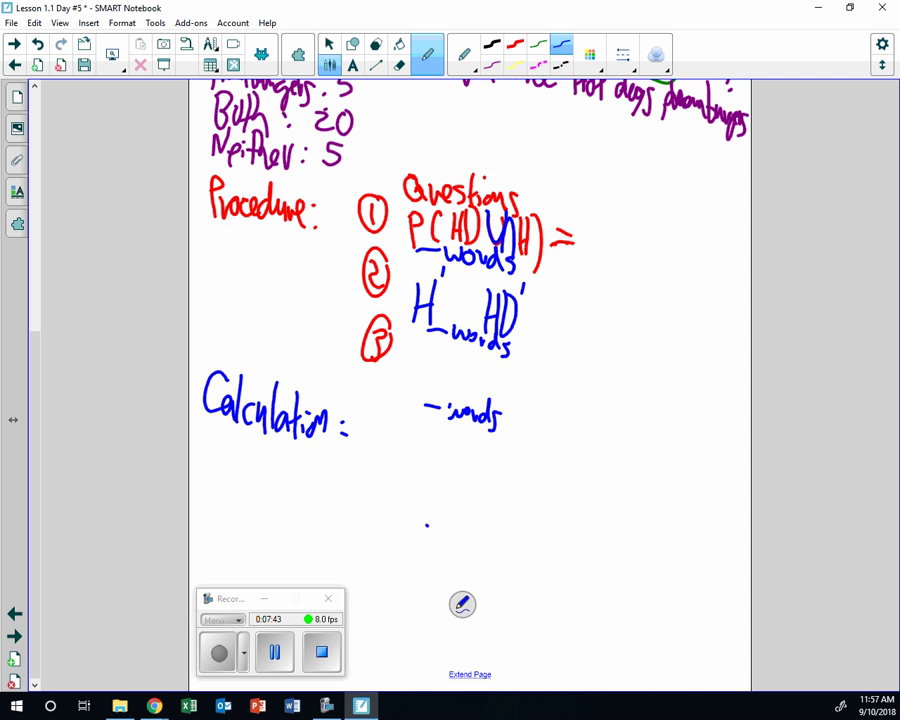
Write circled 1 reading 'P(HD∪H) =', then circled 2 and 3 below it.
{"action": "mouse_move", "coordinate": [390, 438]}
{"action": "left_mouse_down"}
{"action": "mouse_move", "coordinate": [380, 468]}
{"action": "mouse_move", "coordinate": [392, 440]}
{"action": "left_mouse_up"}
{"action": "mouse_move", "coordinate": [388, 446]}
{"action": "left_mouse_down"}
{"action": "mouse_move", "coordinate": [389, 468]}
{"action": "mouse_move", "coordinate": [429, 505]}
{"action": "left_mouse_up"}
{"action": "left_click", "coordinate": [444, 463]}
{"action": "left_click_drag", "start_coordinate": [429, 462], "coordinate": [441, 502]}
{"action": "mouse_move", "coordinate": [455, 472]}
{"action": "left_mouse_down"}
{"action": "mouse_move", "coordinate": [455, 502]}
{"action": "mouse_move", "coordinate": [468, 486]}
{"action": "left_mouse_up"}
{"action": "left_click_drag", "start_coordinate": [468, 472], "coordinate": [474, 504]}
{"action": "mouse_move", "coordinate": [474, 474]}
{"action": "left_mouse_down"}
{"action": "mouse_move", "coordinate": [475, 503]}
{"action": "mouse_move", "coordinate": [509, 475]}
{"action": "mouse_move", "coordinate": [518, 513]}
{"action": "left_mouse_up"}
{"action": "left_click_drag", "start_coordinate": [536, 472], "coordinate": [537, 515]}
{"action": "mouse_move", "coordinate": [518, 492]}
{"action": "left_mouse_down"}
{"action": "mouse_move", "coordinate": [536, 490]}
{"action": "mouse_move", "coordinate": [542, 530]}
{"action": "left_mouse_up"}
{"action": "left_click_drag", "start_coordinate": [556, 493], "coordinate": [565, 492]}
{"action": "left_click_drag", "start_coordinate": [557, 503], "coordinate": [566, 502]}
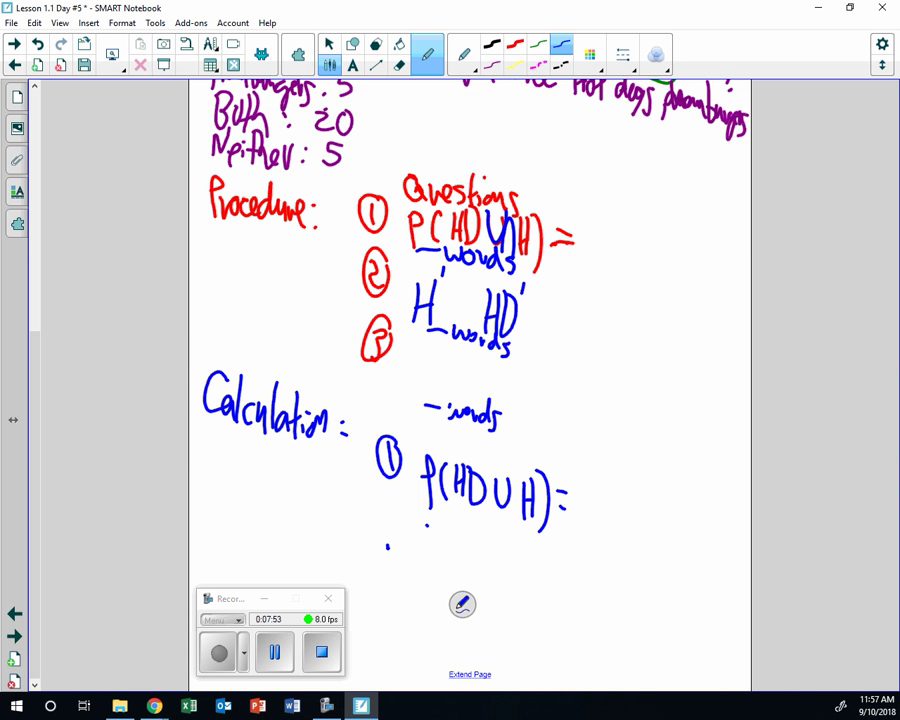
{"action": "mouse_move", "coordinate": [388, 543]}
{"action": "left_mouse_down"}
{"action": "mouse_move", "coordinate": [402, 562]}
{"action": "mouse_move", "coordinate": [384, 584]}
{"action": "mouse_move", "coordinate": [385, 650]}
{"action": "left_mouse_up"}
{"action": "scroll", "coordinate": [470, 400], "scroll_direction": "down", "scroll_amount": 3}
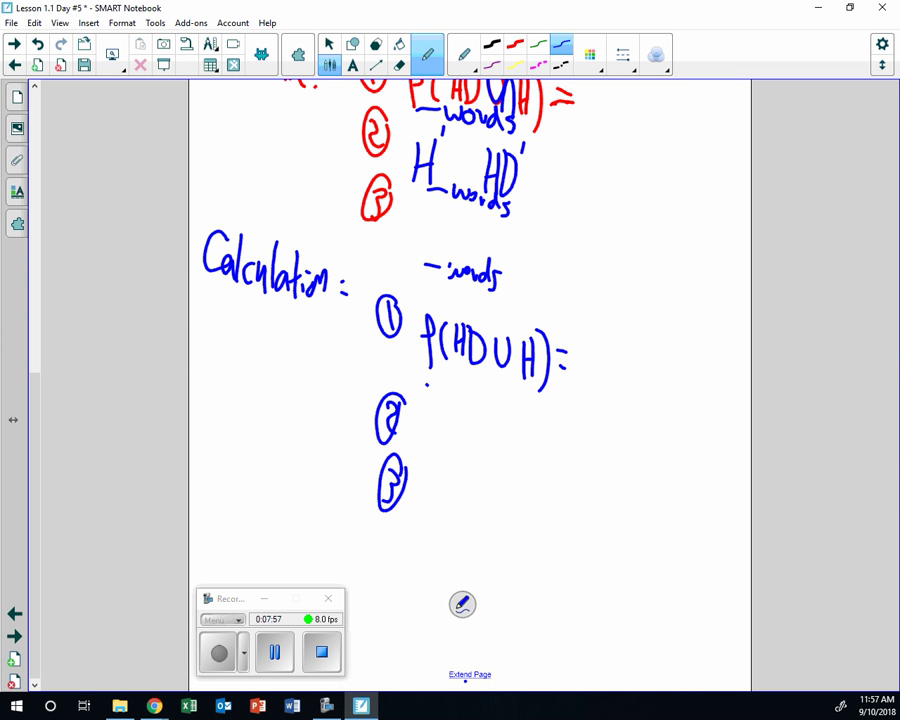
In purple, write the 'Conclusion:' heading and 'P(HD∪H) = .37'.
{"action": "left_click", "coordinate": [492, 65]}
{"action": "mouse_move", "coordinate": [240, 511]}
{"action": "left_mouse_down"}
{"action": "mouse_move", "coordinate": [246, 552]}
{"action": "mouse_move", "coordinate": [303, 548]}
{"action": "mouse_move", "coordinate": [316, 535]}
{"action": "mouse_move", "coordinate": [335, 555]}
{"action": "left_mouse_up"}
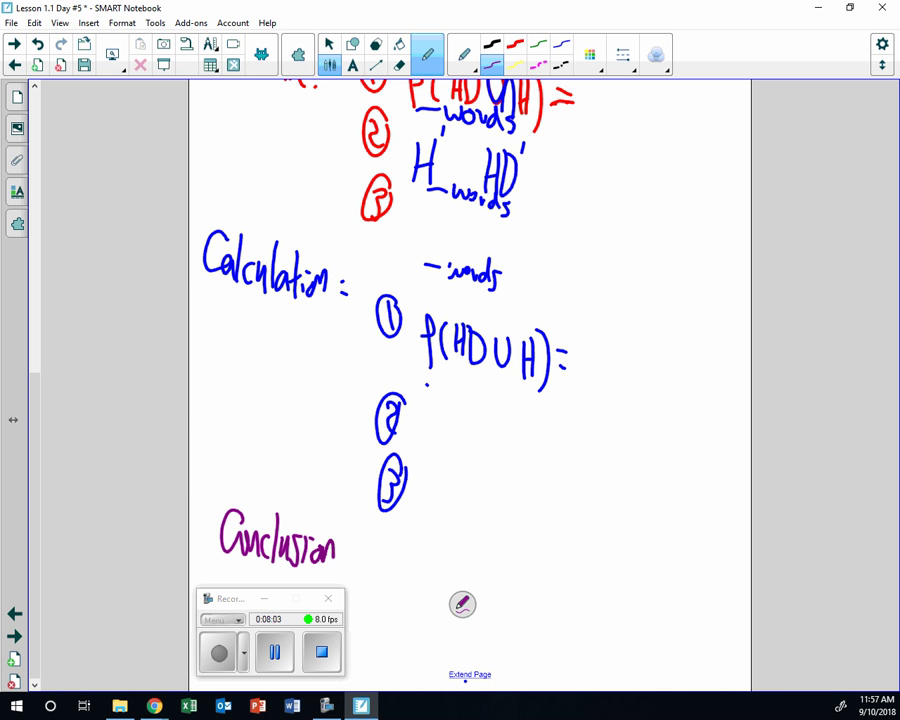
{"action": "left_click", "coordinate": [343, 546]}
{"action": "left_click", "coordinate": [344, 560]}
{"action": "mouse_move", "coordinate": [388, 590]}
{"action": "left_mouse_down"}
{"action": "mouse_move", "coordinate": [392, 562]}
{"action": "mouse_move", "coordinate": [399, 590]}
{"action": "mouse_move", "coordinate": [430, 592]}
{"action": "mouse_move", "coordinate": [446, 572]}
{"action": "mouse_move", "coordinate": [458, 598]}
{"action": "mouse_move", "coordinate": [470, 575]}
{"action": "mouse_move", "coordinate": [483, 612]}
{"action": "left_mouse_up"}
{"action": "mouse_move", "coordinate": [491, 584]}
{"action": "left_mouse_down"}
{"action": "mouse_move", "coordinate": [506, 584]}
{"action": "mouse_move", "coordinate": [507, 596]}
{"action": "mouse_move", "coordinate": [554, 625]}
{"action": "left_mouse_up"}
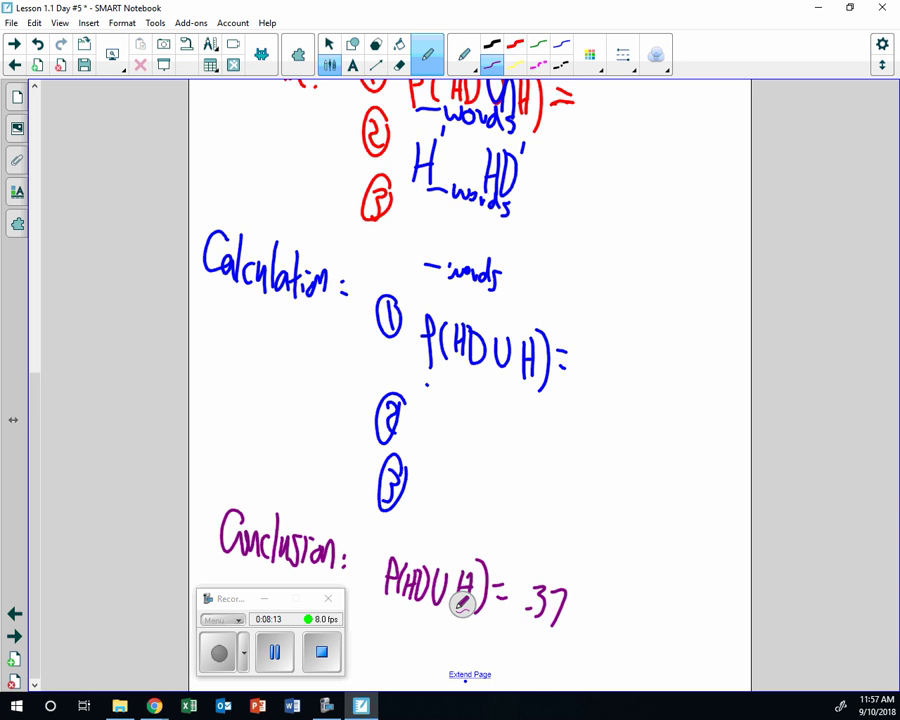
{"action": "mouse_move", "coordinate": [392, 617]}
{"action": "left_mouse_down"}
{"action": "mouse_move", "coordinate": [408, 619]}
{"action": "mouse_move", "coordinate": [411, 632]}
{"action": "left_mouse_up"}
Number the conclusion answers 1 to 3 with dashes and add a note about answering in sentences.
{"action": "scroll", "coordinate": [462, 604], "scroll_direction": "down", "scroll_amount": 3}
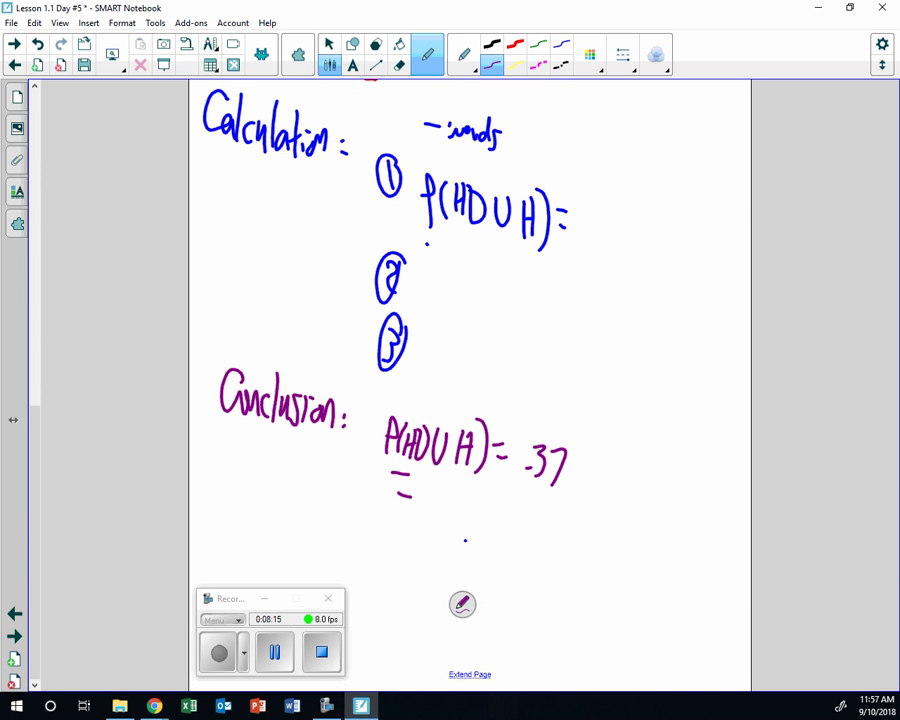
{"action": "mouse_move", "coordinate": [377, 409]}
{"action": "left_mouse_down"}
{"action": "mouse_move", "coordinate": [366, 418]}
{"action": "mouse_move", "coordinate": [378, 411]}
{"action": "left_mouse_up"}
{"action": "left_click", "coordinate": [372, 416]}
{"action": "mouse_move", "coordinate": [375, 457]}
{"action": "left_mouse_down"}
{"action": "mouse_move", "coordinate": [361, 466]}
{"action": "mouse_move", "coordinate": [376, 459]}
{"action": "mouse_move", "coordinate": [364, 512]}
{"action": "left_mouse_up"}
{"action": "left_click", "coordinate": [368, 465]}
{"action": "left_click", "coordinate": [370, 494]}
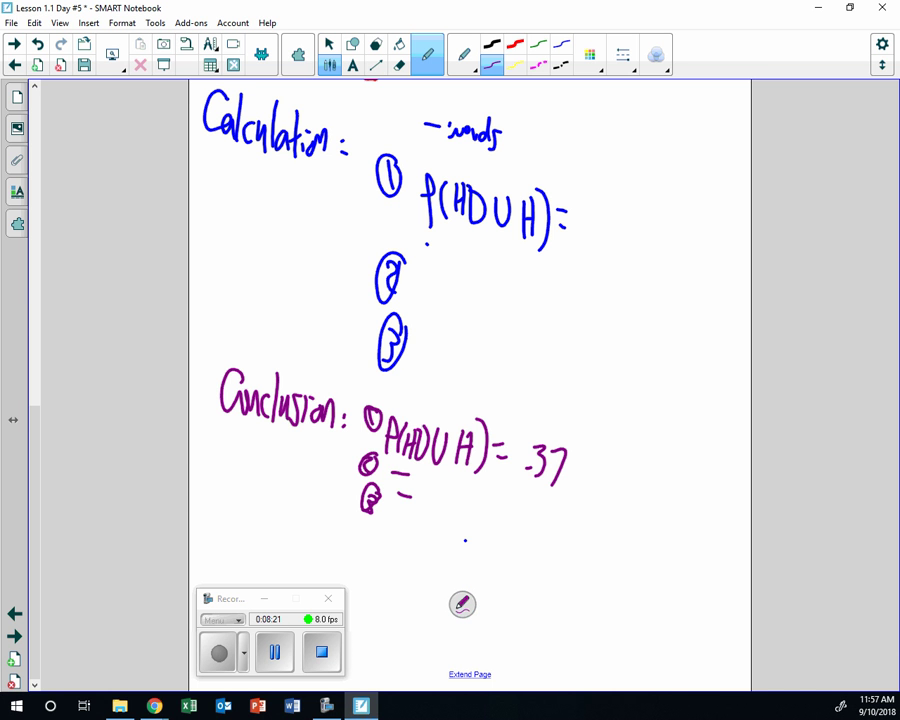
{"action": "left_click_drag", "start_coordinate": [294, 520], "coordinate": [284, 538]}
{"action": "mouse_move", "coordinate": [296, 533]}
{"action": "left_mouse_down"}
{"action": "mouse_move", "coordinate": [592, 572]}
{"action": "mouse_move", "coordinate": [606, 590]}
{"action": "mouse_move", "coordinate": [668, 580]}
{"action": "mouse_move", "coordinate": [681, 600]}
{"action": "left_mouse_up"}
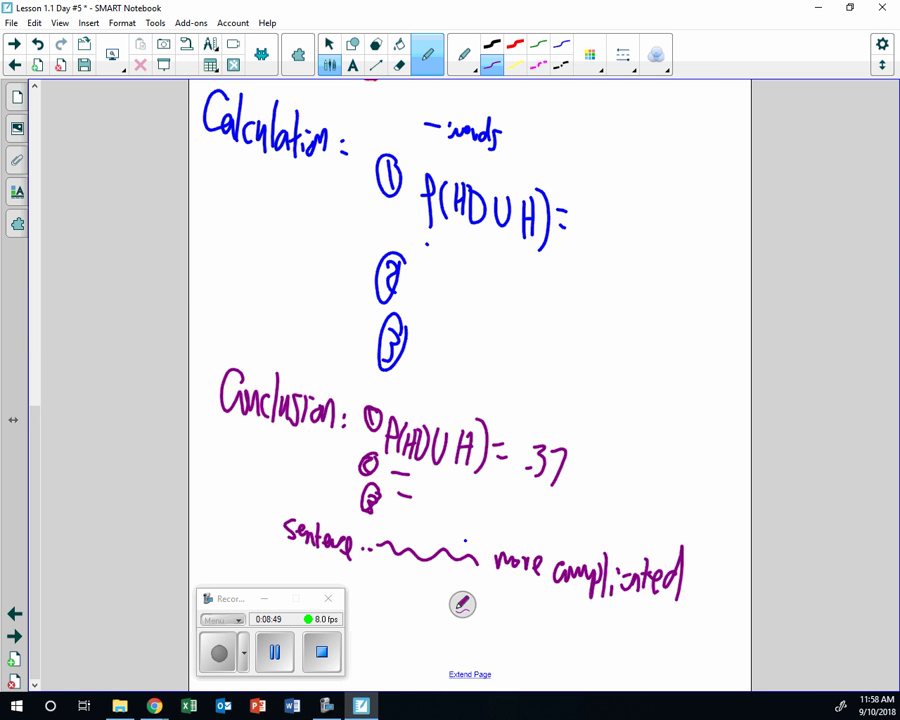
Review the finished page, then switch from the pen to the Select arrow tool.
{"action": "scroll", "coordinate": [462, 603], "scroll_direction": "up", "scroll_amount": 5}
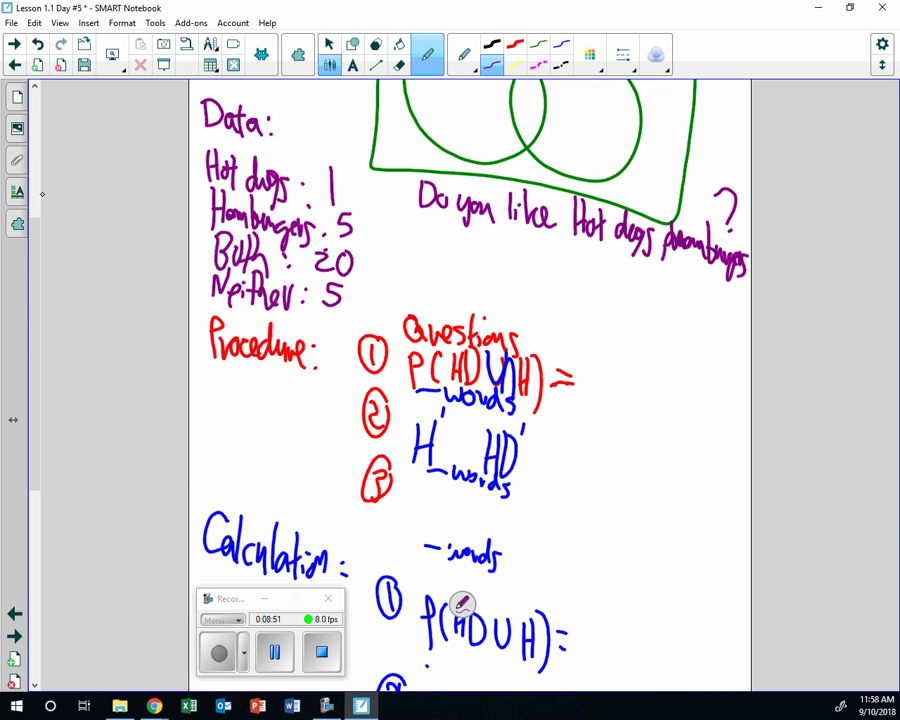
{"action": "scroll", "coordinate": [462, 603], "scroll_direction": "up", "scroll_amount": 5}
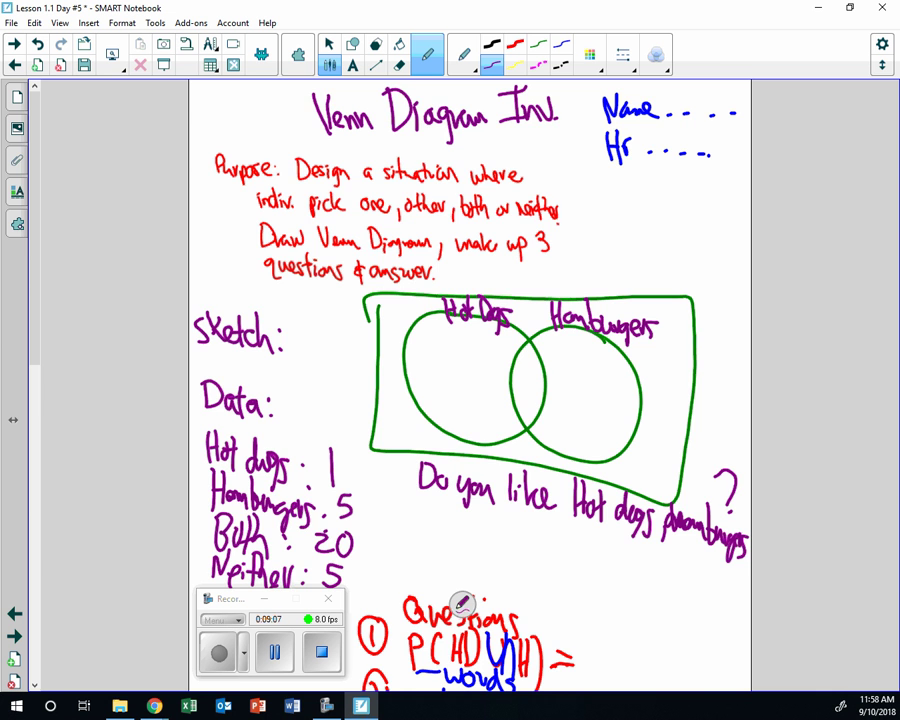
{"action": "scroll", "coordinate": [462, 603], "scroll_direction": "down", "scroll_amount": 8}
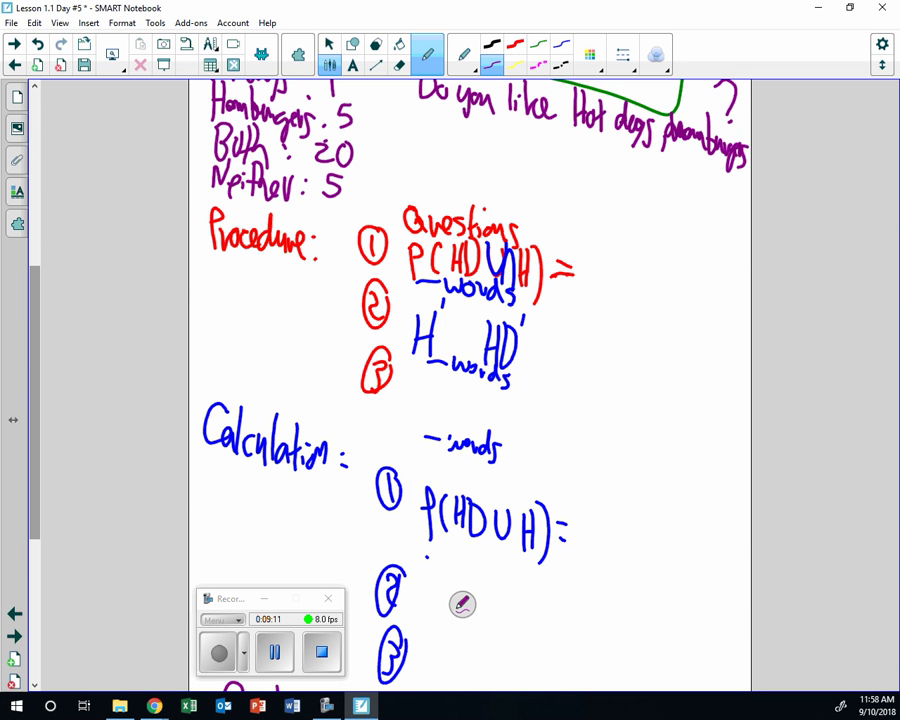
{"action": "left_click", "coordinate": [328, 44]}
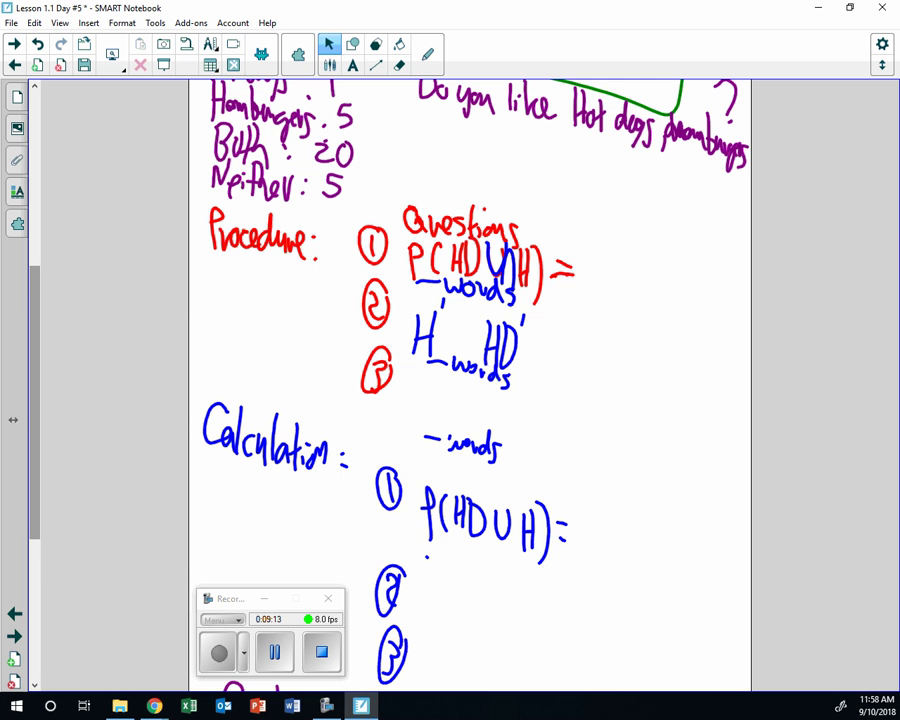